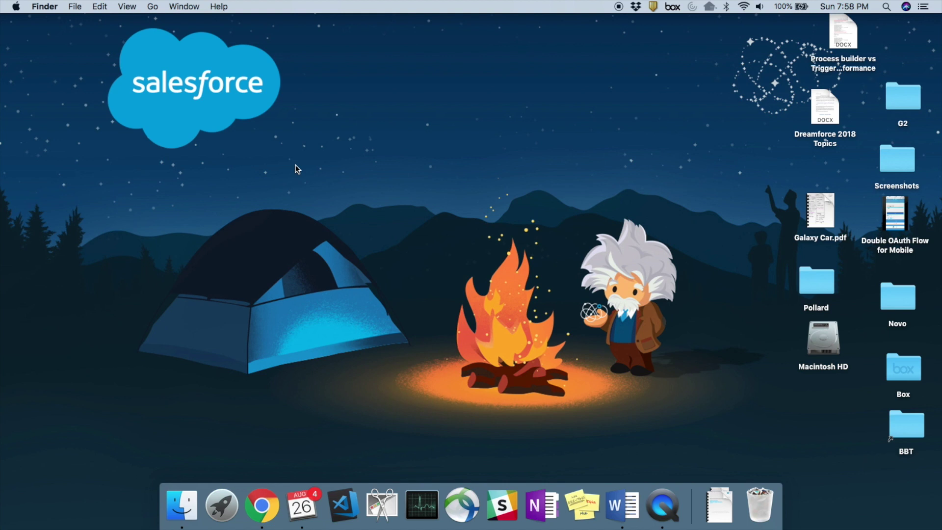
Switch to Salesforce Setup in the browser and open the Files Connect settings page.
{"action": "key", "text": "ctrl+Right"}
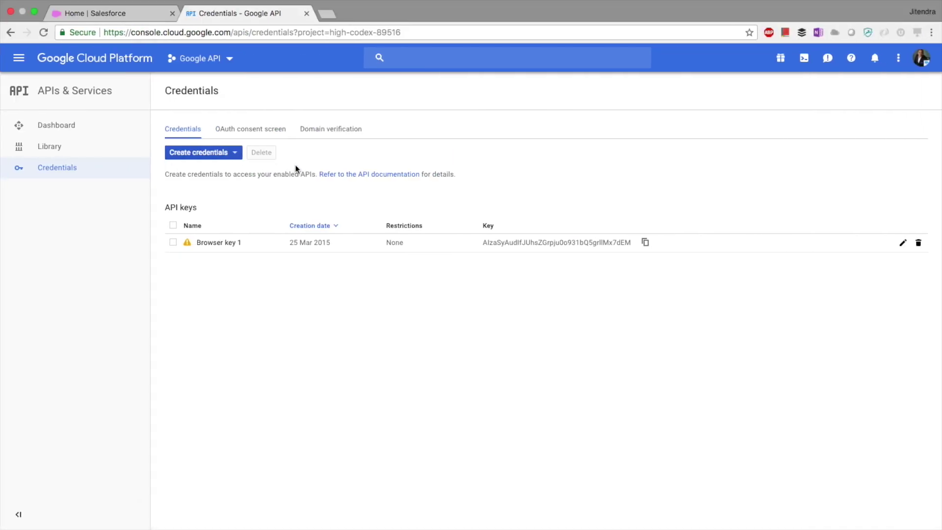
{"action": "left_click", "coordinate": [130, 15]}
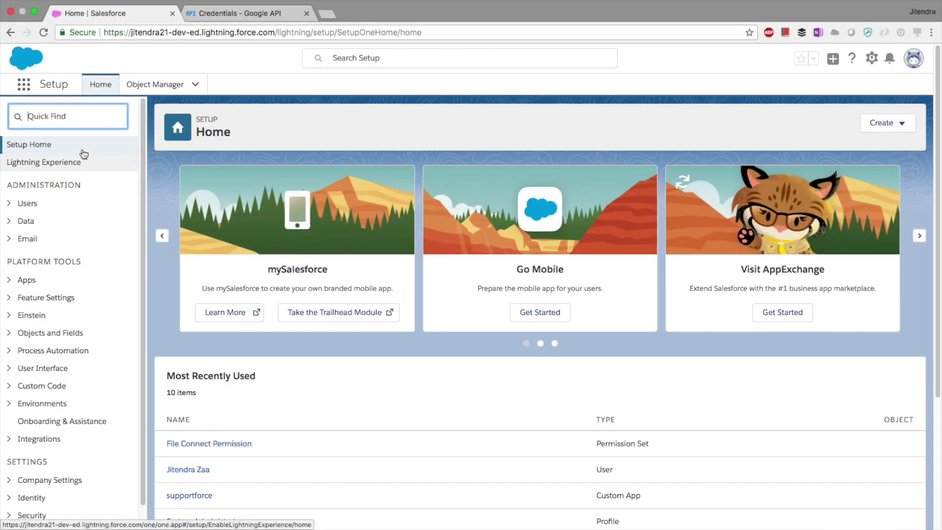
{"action": "type", "text": "fil"}
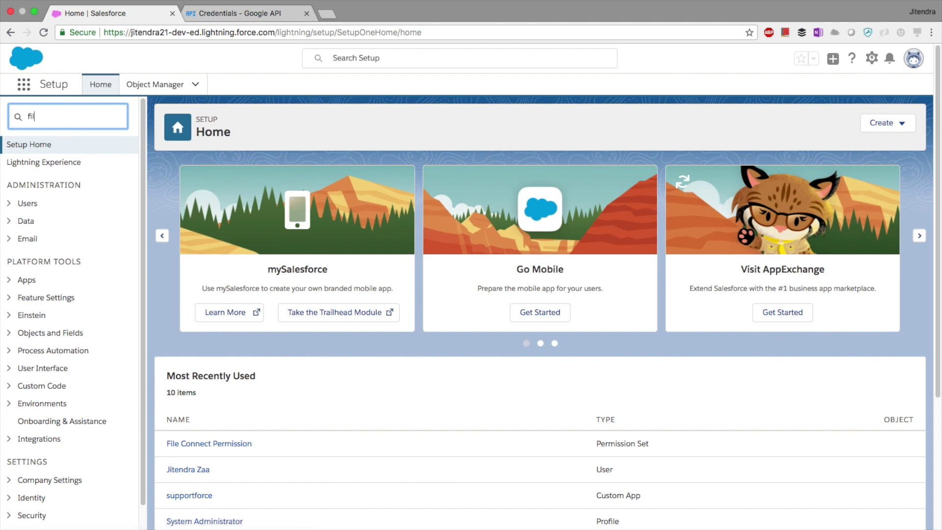
{"action": "type", "text": "es"}
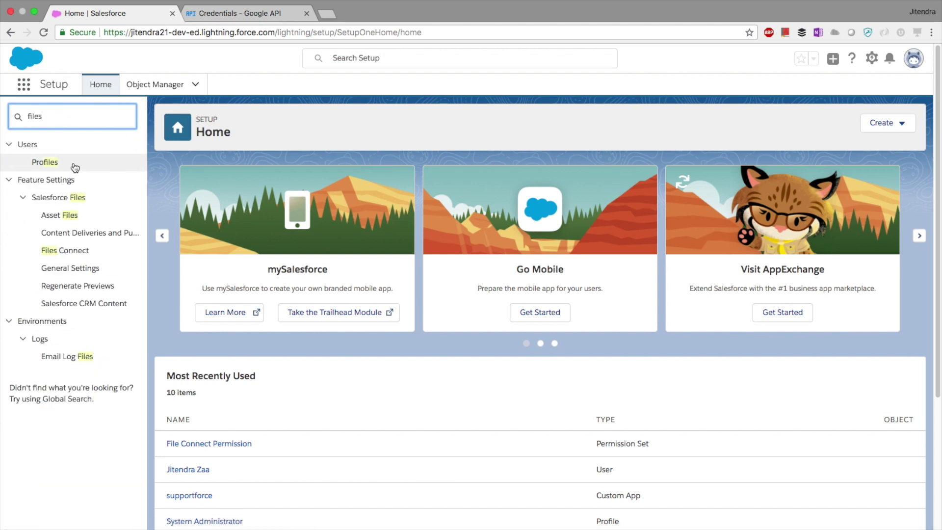
{"action": "left_click", "coordinate": [73, 250]}
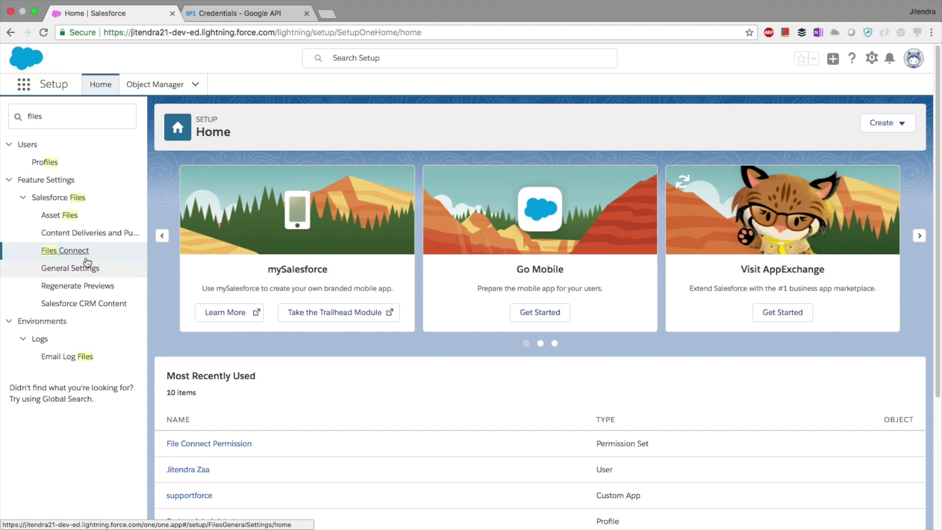
Edit the Files Connect settings and try Copy as the File Sharing option.
{"action": "left_click", "coordinate": [408, 224]}
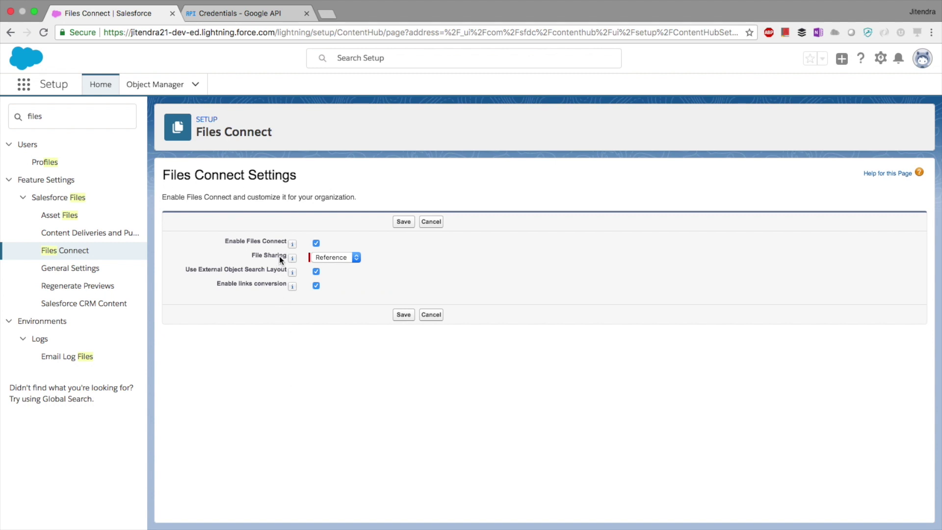
{"action": "mouse_move", "coordinate": [292, 257]}
{"action": "left_click_drag", "start_coordinate": [281, 242], "coordinate": [258, 243]}
{"action": "left_click", "coordinate": [258, 253]}
{"action": "left_click", "coordinate": [355, 261]}
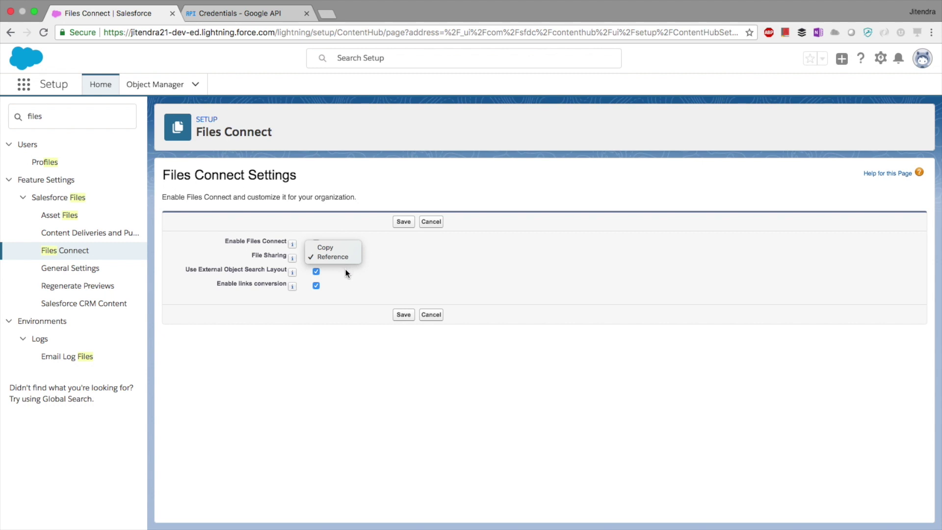
{"action": "left_click", "coordinate": [334, 247]}
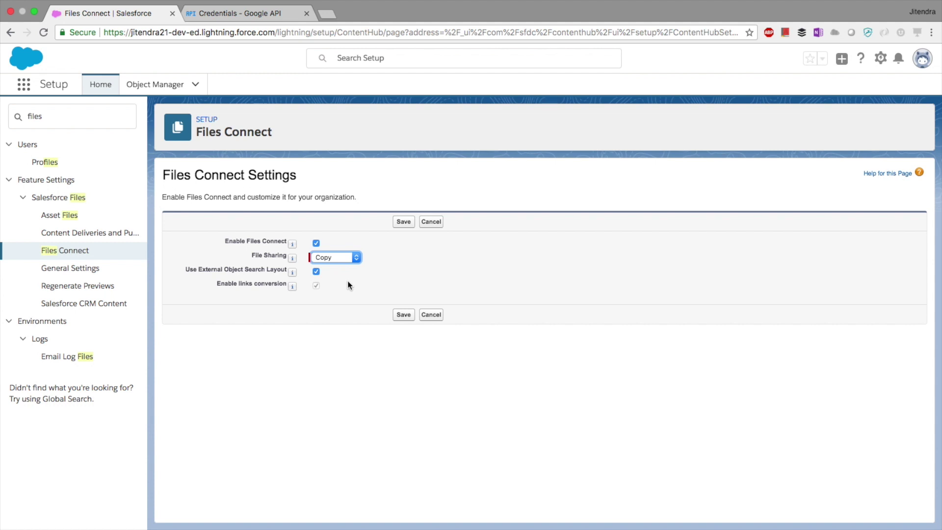
Set File Sharing back to Reference and cancel editing the Files Connect settings.
{"action": "left_click", "coordinate": [349, 278]}
{"action": "left_click", "coordinate": [338, 258]}
{"action": "left_click", "coordinate": [337, 266]}
{"action": "left_click", "coordinate": [348, 284]}
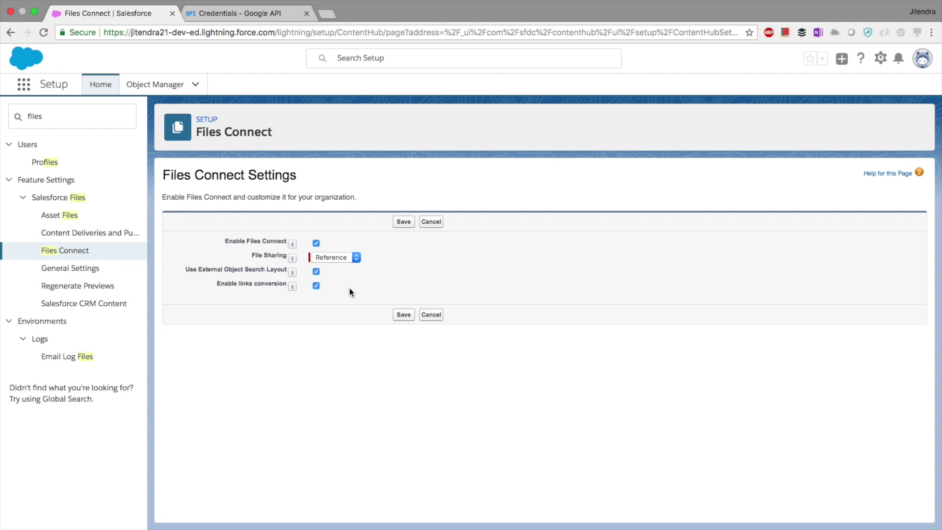
{"action": "left_click", "coordinate": [322, 321]}
{"action": "left_click", "coordinate": [432, 316]}
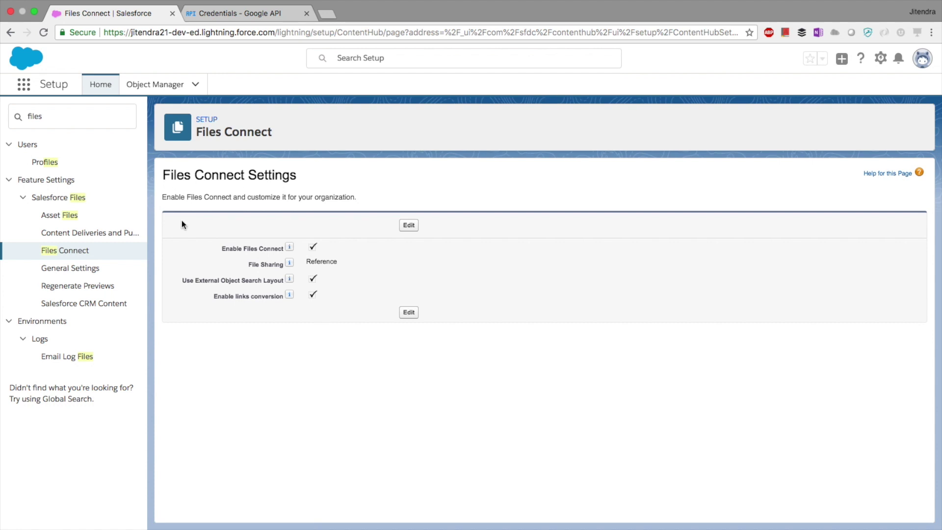
Find Permission Sets in Setup and open the File Connect Permission set.
{"action": "double_click", "coordinate": [50, 115]}
{"action": "type", "text": "permis"}
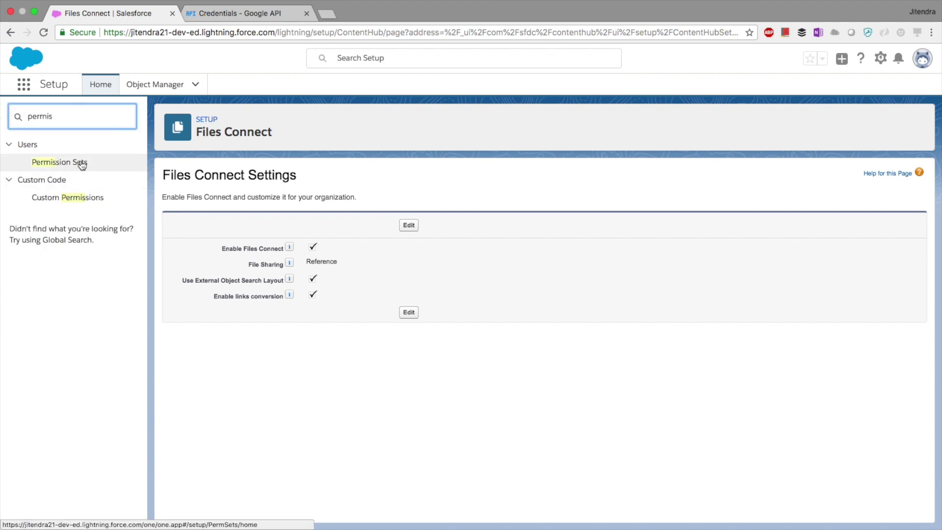
{"action": "left_click", "coordinate": [82, 164]}
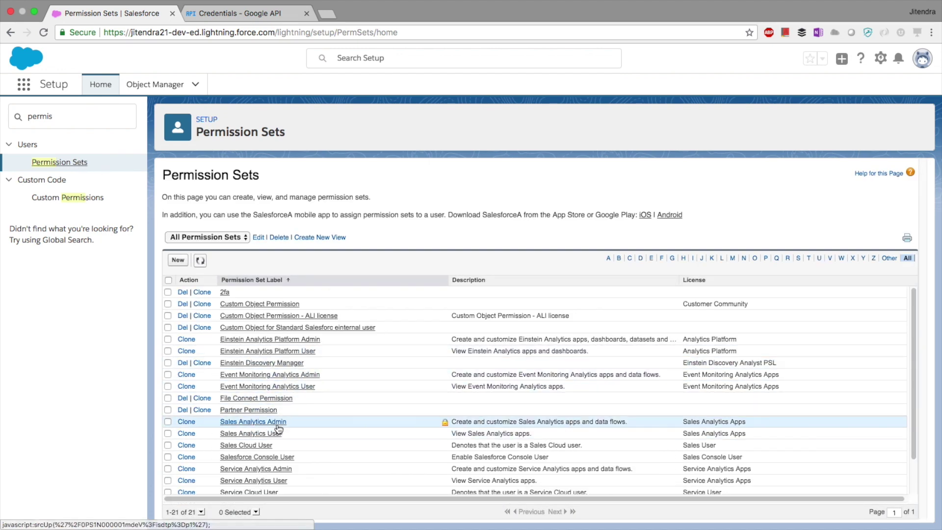
{"action": "left_click", "coordinate": [248, 398]}
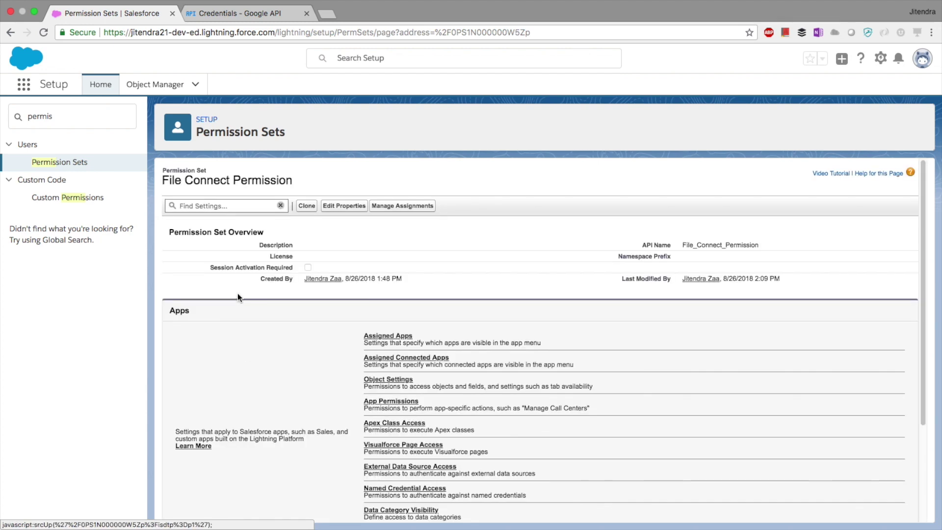
Search the permission set's settings for "file" and check the Files Connect Cloud system permission.
{"action": "left_click", "coordinate": [208, 203]}
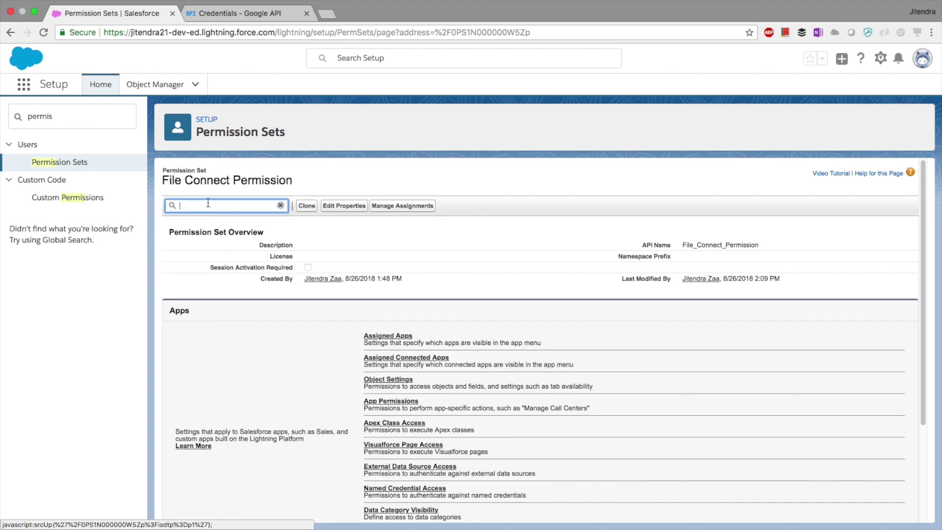
{"action": "type", "text": "file"}
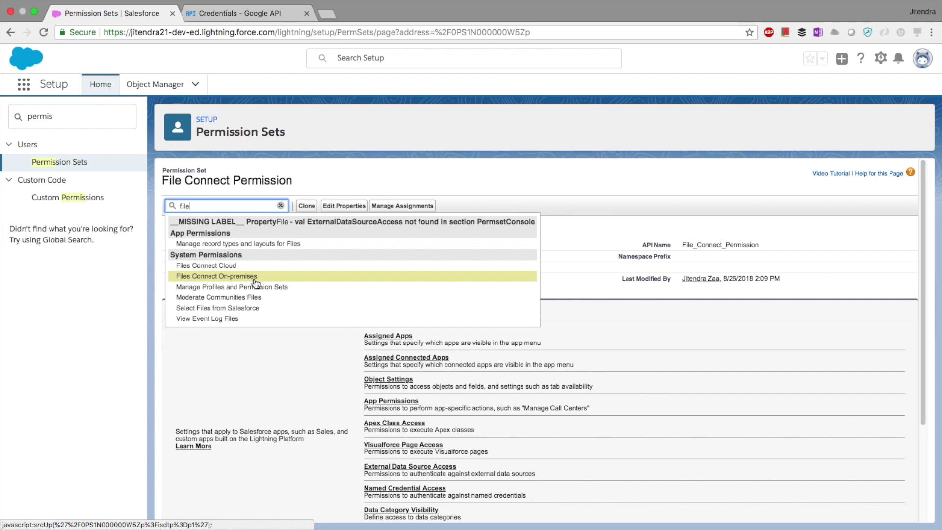
{"action": "left_click", "coordinate": [219, 265]}
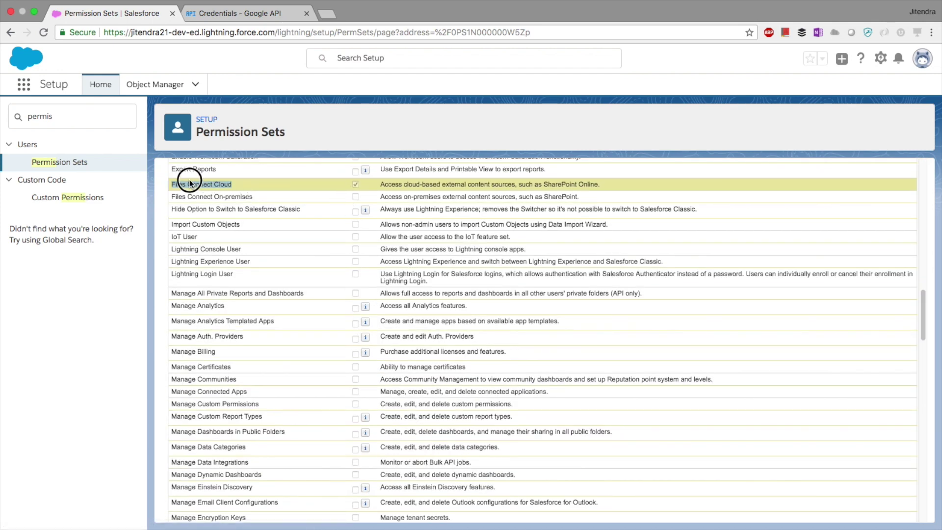
{"action": "scroll", "coordinate": [249, 220], "scroll_direction": "up", "scroll_amount": 15}
{"action": "scroll", "coordinate": [256, 237], "scroll_direction": "down", "scroll_amount": 10}
{"action": "scroll", "coordinate": [256, 233], "scroll_direction": "up", "scroll_amount": 10}
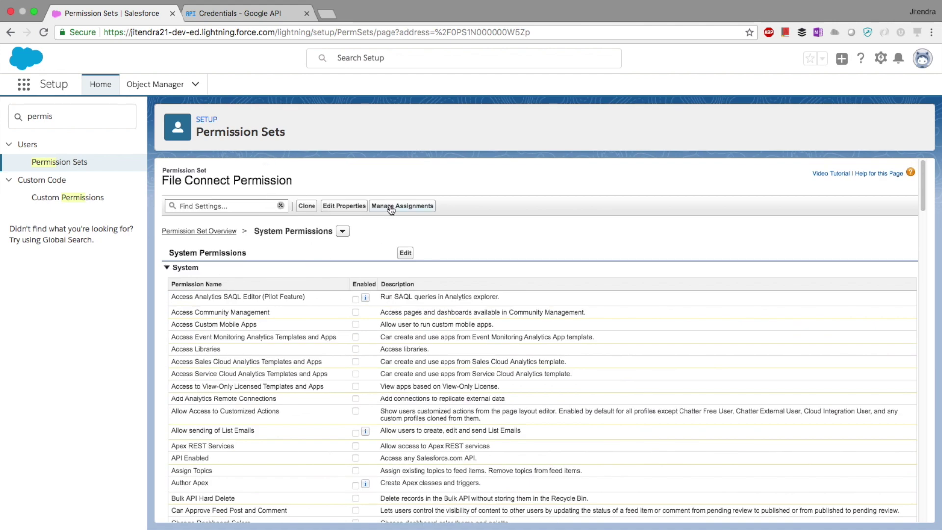
View the users assigned to the File Connect Permission set and clear the Setup search.
{"action": "left_click_drag", "start_coordinate": [232, 181], "coordinate": [200, 181]}
{"action": "left_click_drag", "start_coordinate": [262, 181], "coordinate": [201, 176]}
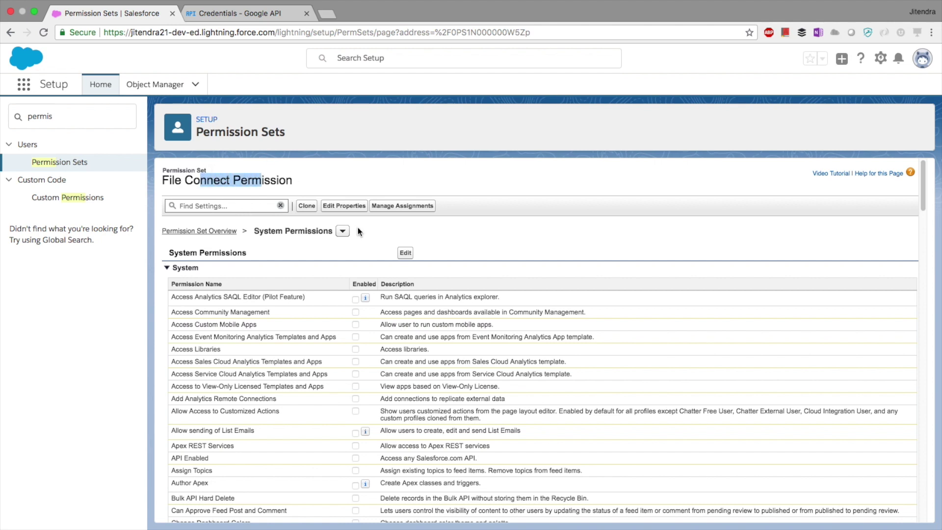
{"action": "left_click", "coordinate": [403, 206]}
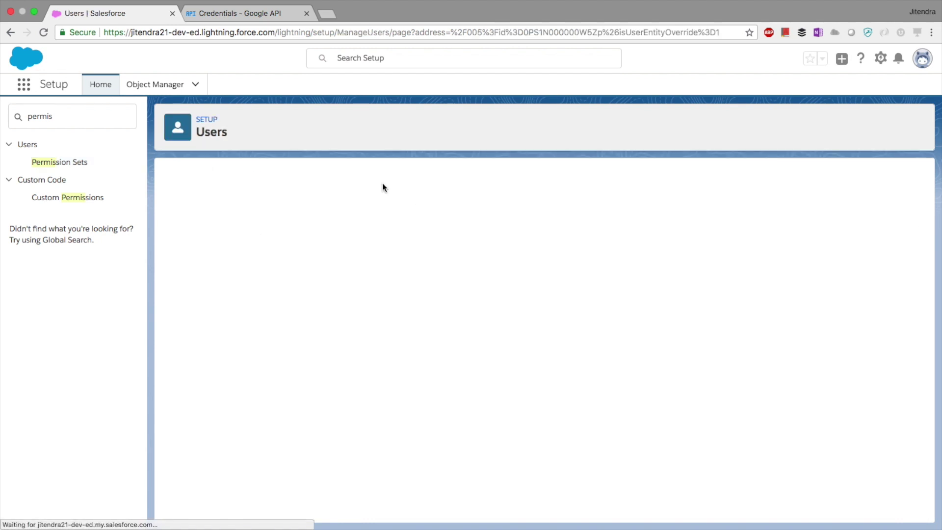
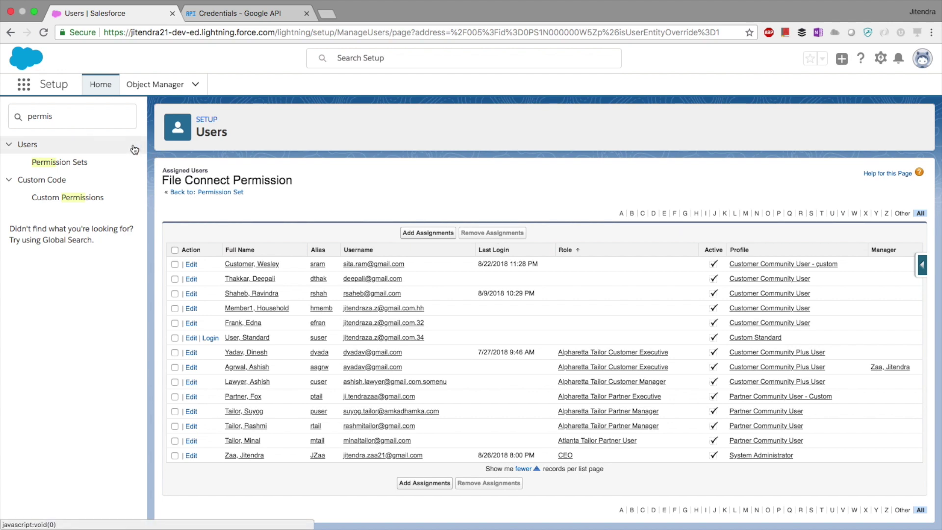
{"action": "left_click_drag", "start_coordinate": [54, 116], "coordinate": [2, 113]}
{"action": "key", "text": "BackSpace"}
Switch to the Google Cloud Platform credentials page and start a new OAuth client ID of type Web application.
{"action": "left_click", "coordinate": [208, 13]}
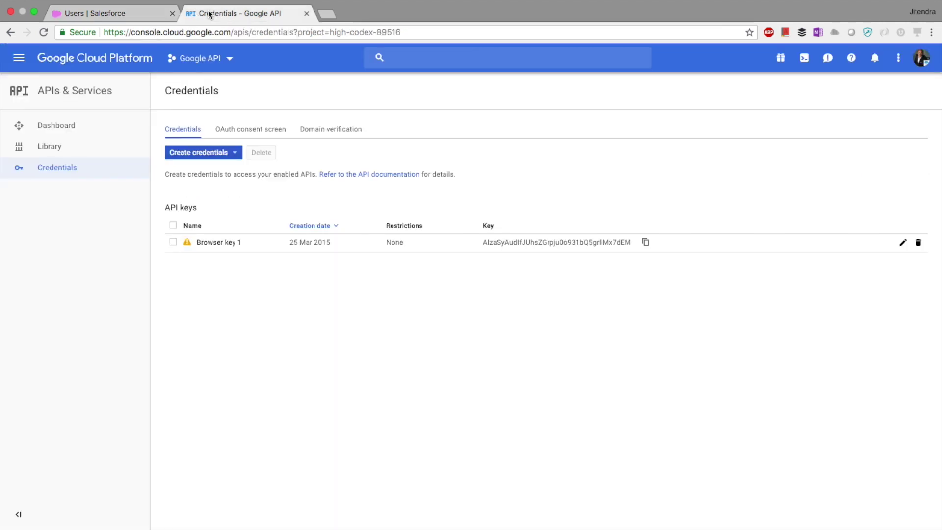
{"action": "left_click", "coordinate": [147, 30]}
{"action": "left_click", "coordinate": [316, 368]}
{"action": "left_click", "coordinate": [198, 152]}
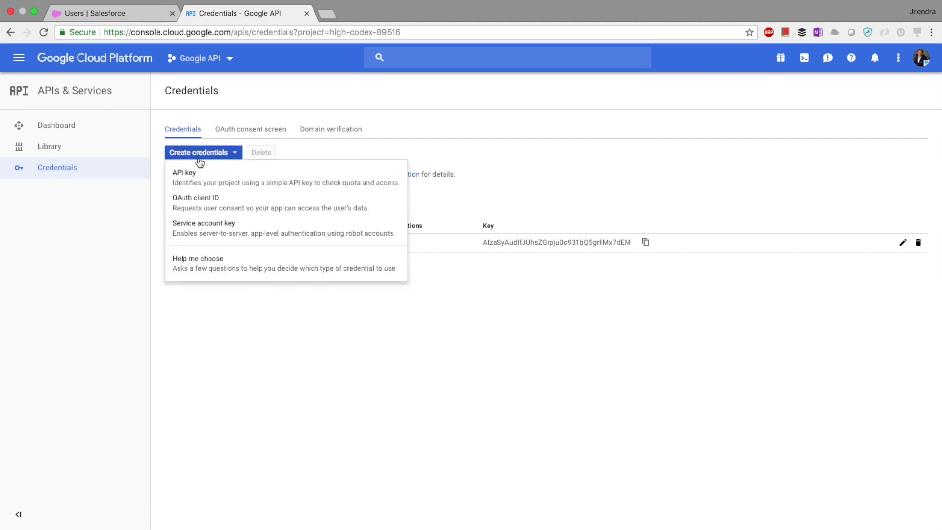
{"action": "left_click", "coordinate": [225, 208]}
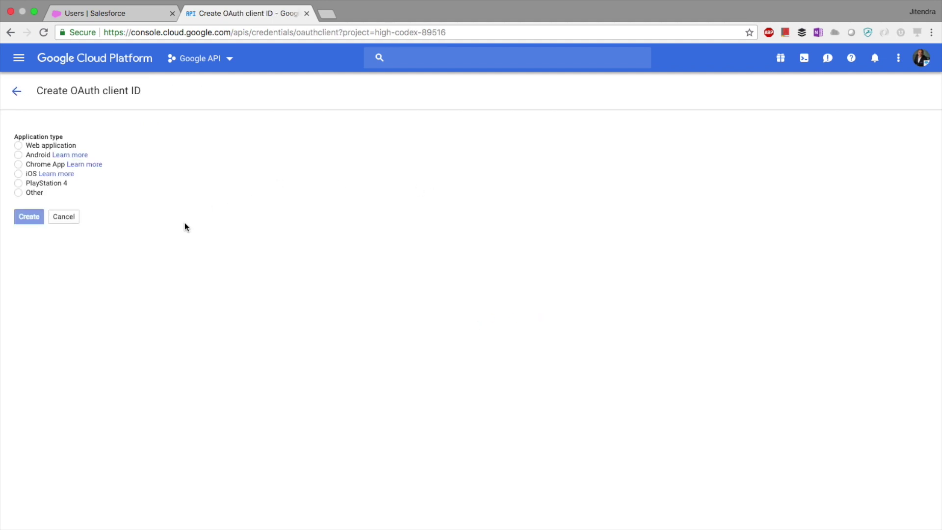
{"action": "left_click", "coordinate": [20, 146]}
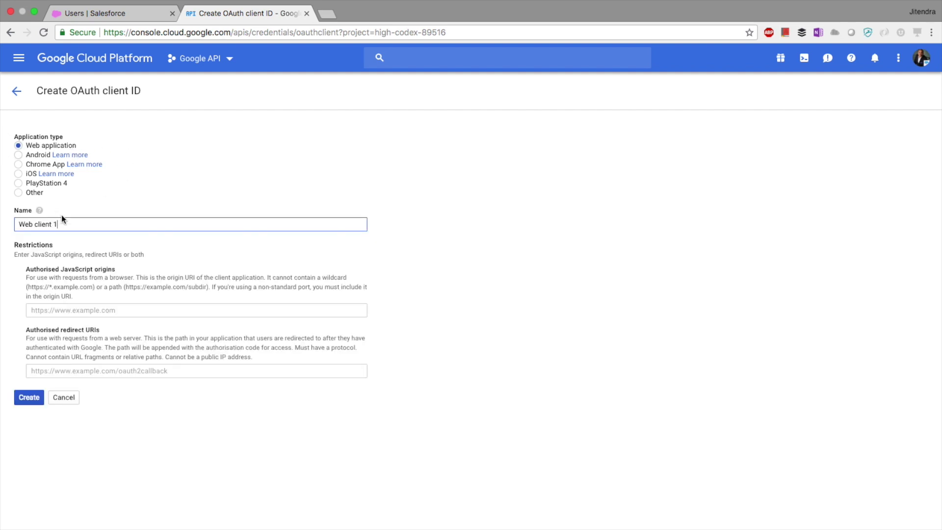
Name the OAuth client after the Salesforce org, create it without any restrictions, and dismiss the generated client details.
{"action": "left_click_drag", "start_coordinate": [60, 219], "coordinate": [6, 220]}
{"action": "type", "text": "Salesforce-Jitendra21"}
{"action": "left_click", "coordinate": [563, 372]}
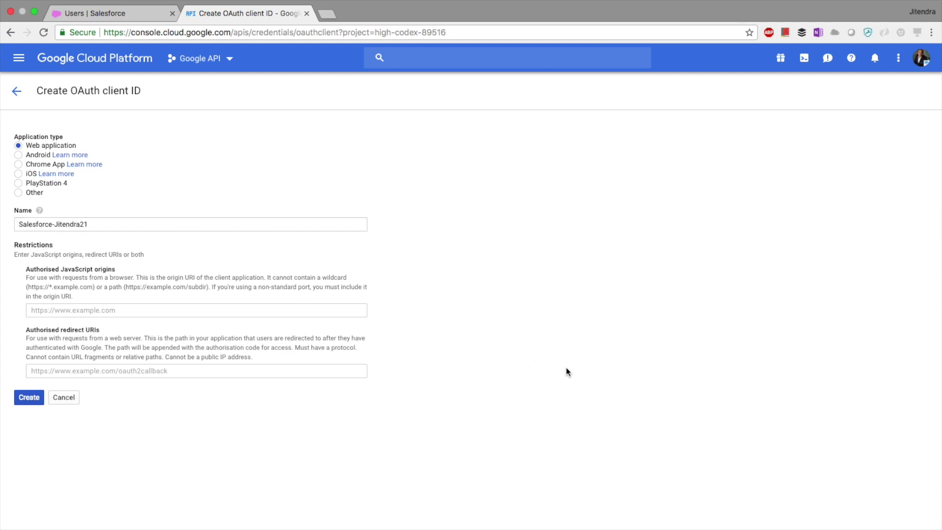
{"action": "left_click_drag", "start_coordinate": [118, 278], "coordinate": [63, 270]}
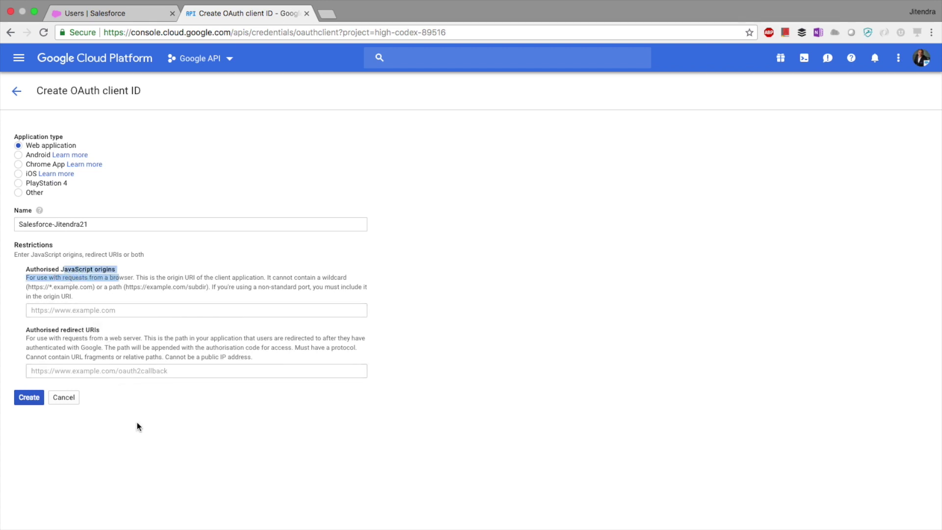
{"action": "left_click", "coordinate": [37, 379]}
{"action": "left_click", "coordinate": [30, 400]}
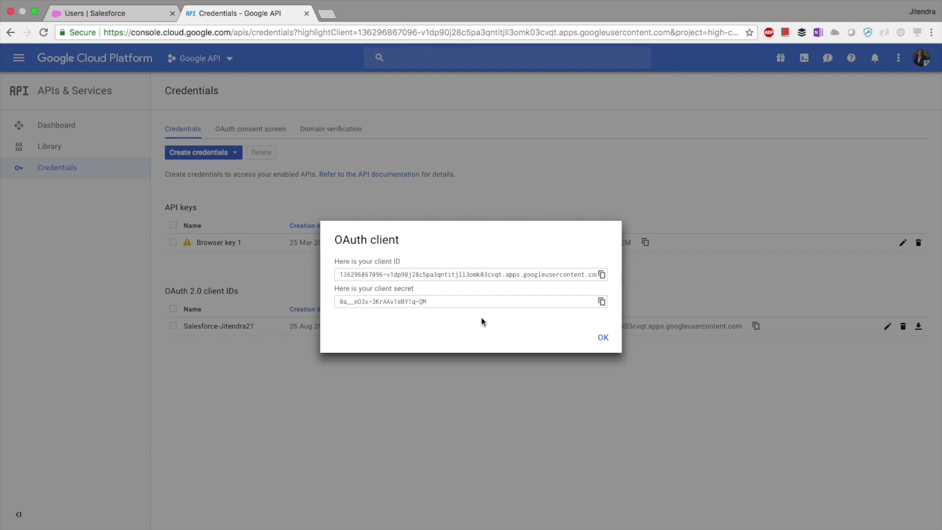
{"action": "left_click", "coordinate": [602, 337]}
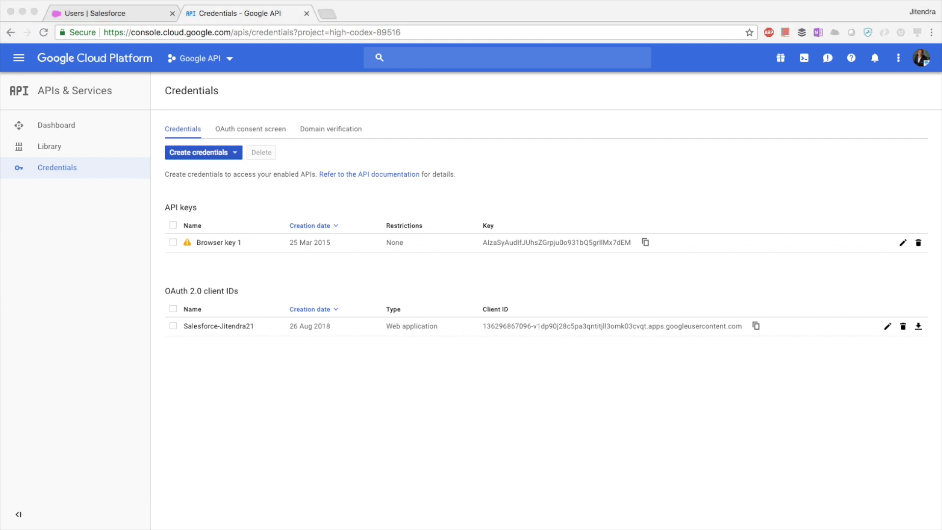
Return to Salesforce Setup, open Auth. Providers and delete the existing GoogleDrive provider.
{"action": "left_click", "coordinate": [87, 20]}
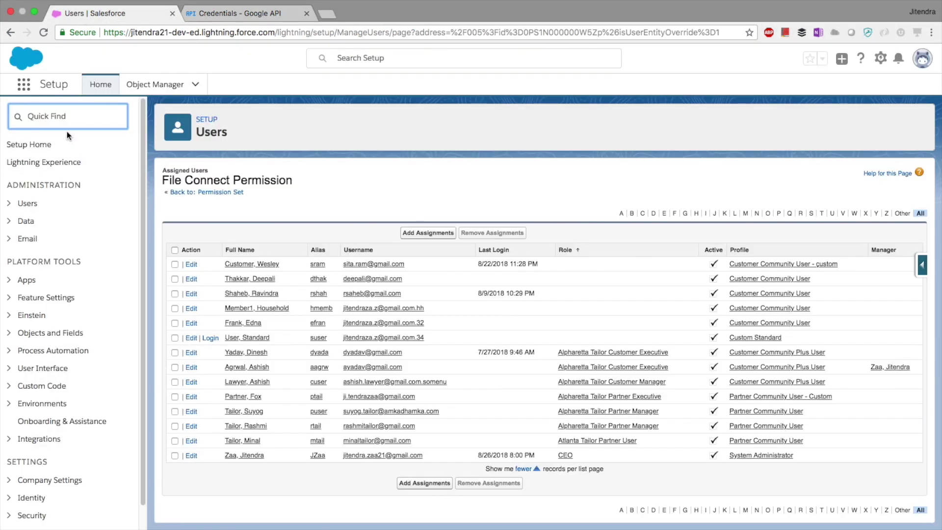
{"action": "type", "text": "auth"}
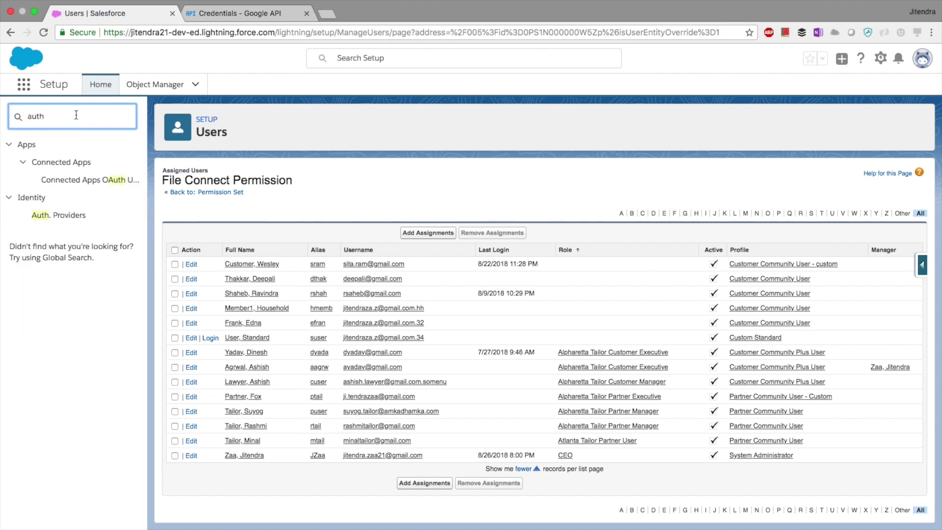
{"action": "left_click", "coordinate": [60, 218]}
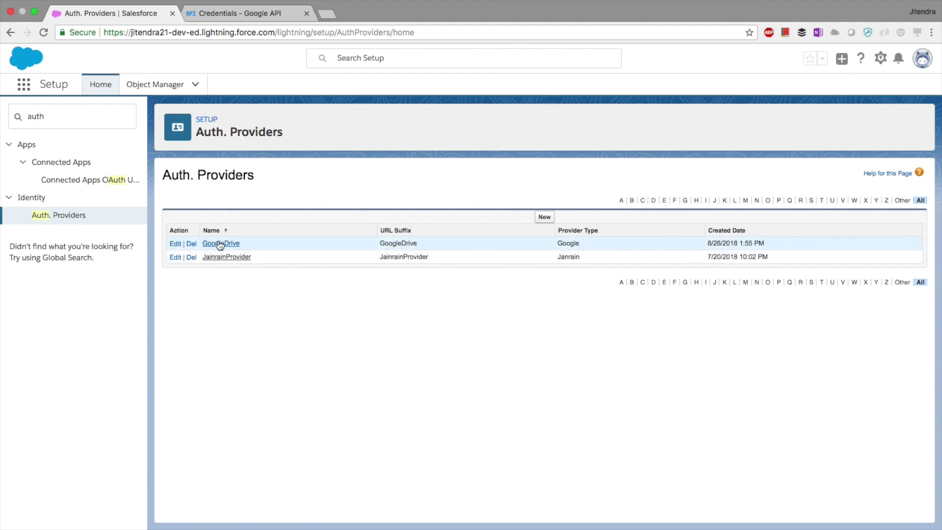
{"action": "left_click", "coordinate": [191, 244]}
{"action": "left_click", "coordinate": [571, 110]}
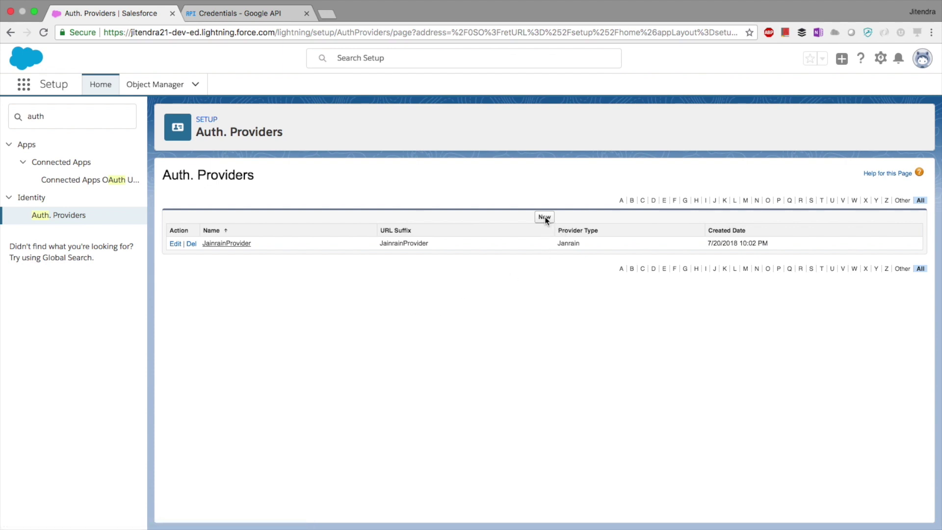
Start a new Auth. Provider of type Google and name it GoogleDrive, with GoogleDrive as the URL suffix.
{"action": "left_click", "coordinate": [545, 216]}
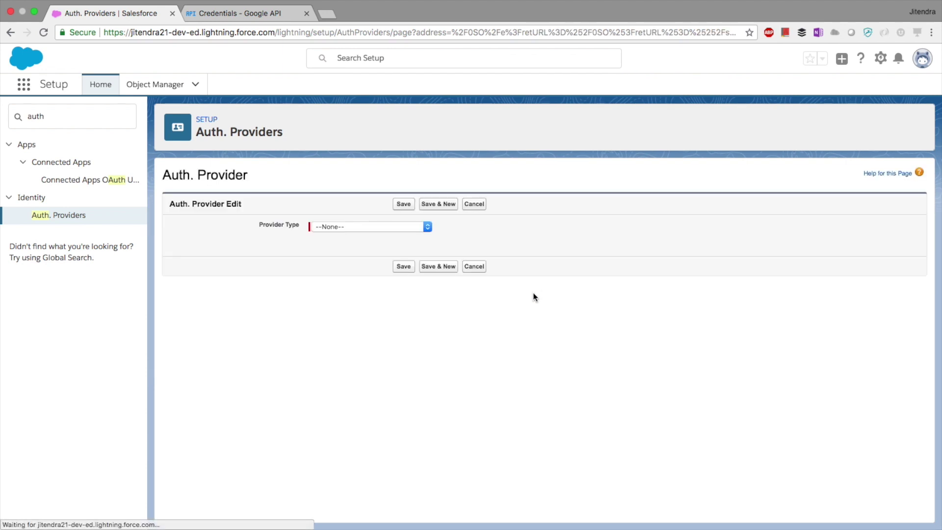
{"action": "left_click", "coordinate": [350, 229]}
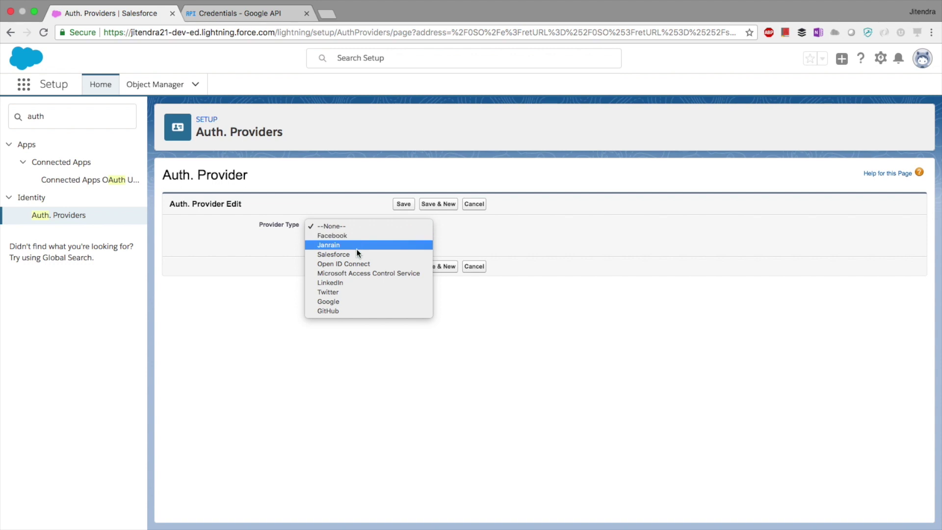
{"action": "left_click", "coordinate": [345, 301]}
{"action": "left_click", "coordinate": [325, 242]}
{"action": "type", "text": "GoogleD"}
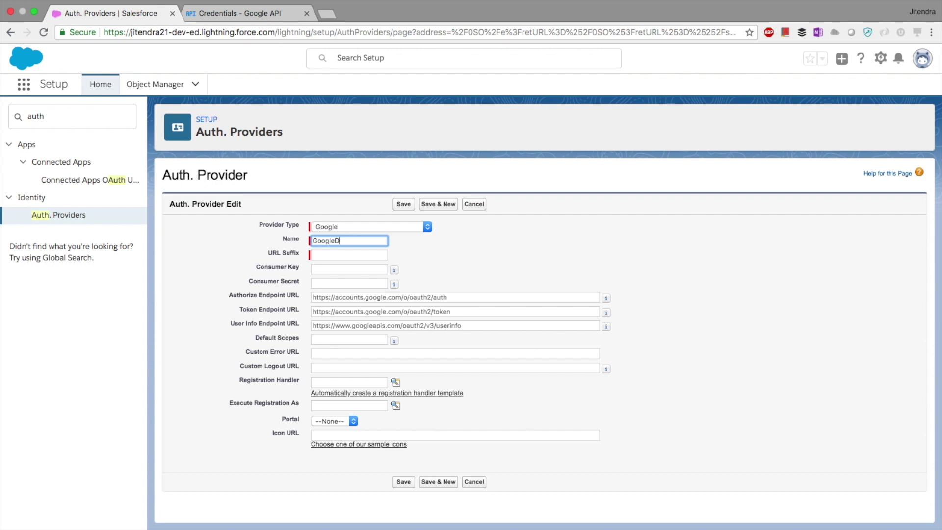
{"action": "type", "text": "rive"}
{"action": "left_click", "coordinate": [575, 255]}
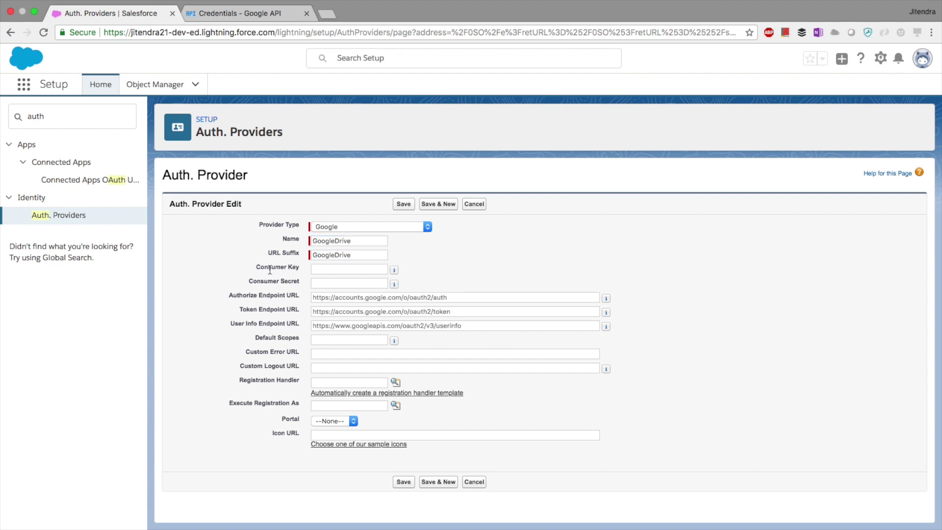
Copy the client ID from the web application OAuth client in Google Cloud Platform into the Salesforce provider's Consumer Key.
{"action": "left_click", "coordinate": [314, 269]}
{"action": "left_click", "coordinate": [312, 281]}
{"action": "left_click", "coordinate": [428, 272]}
{"action": "left_click", "coordinate": [231, 14]}
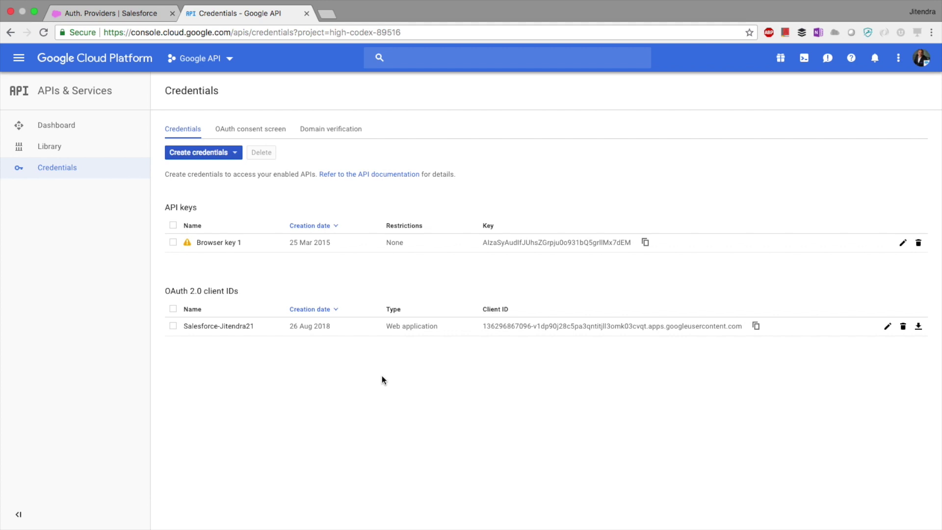
{"action": "left_click", "coordinate": [252, 332]}
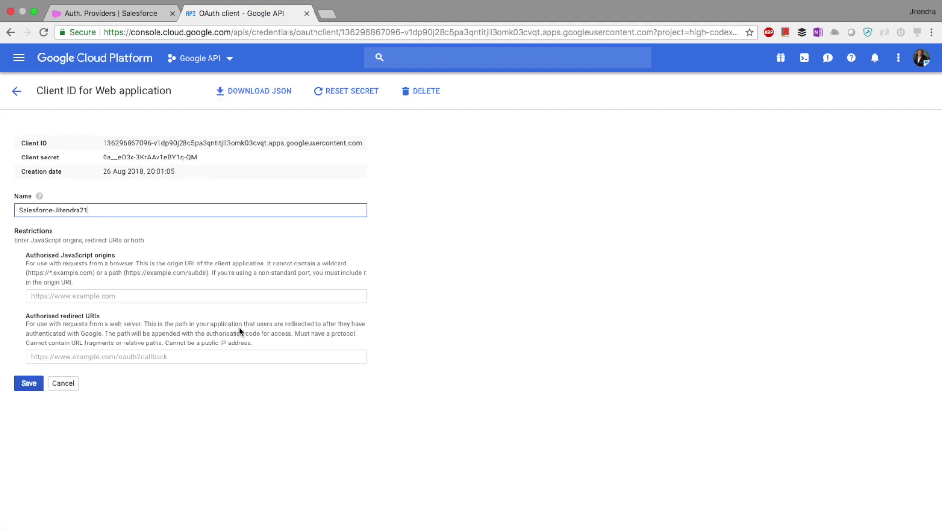
{"action": "left_click_drag", "start_coordinate": [105, 142], "coordinate": [363, 143]}
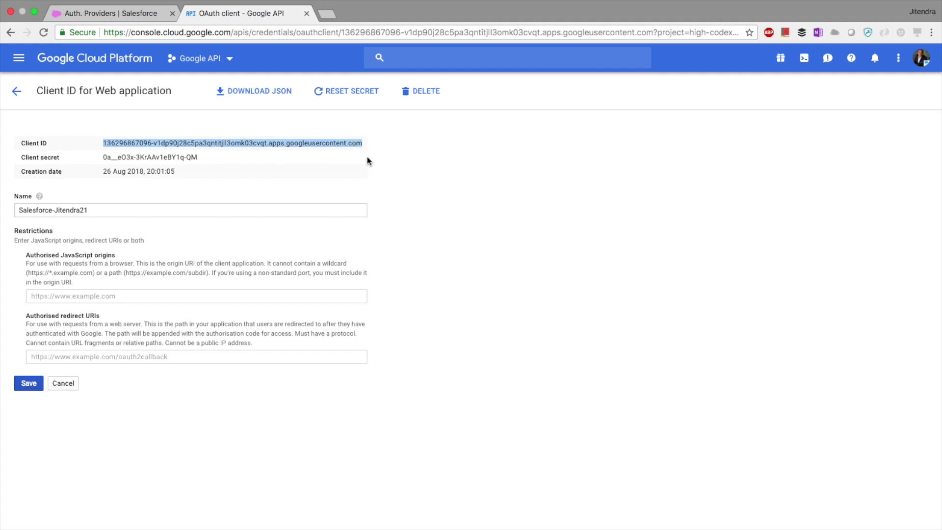
{"action": "left_click", "coordinate": [133, 13]}
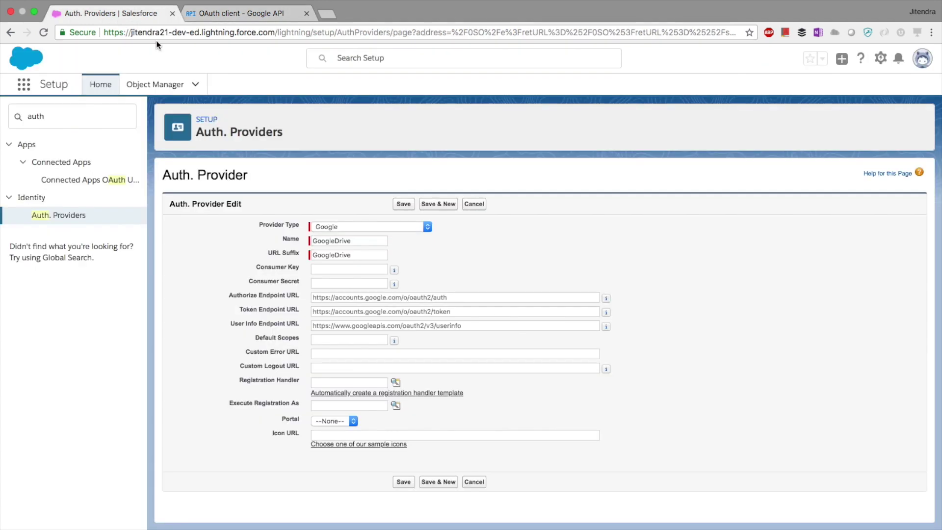
{"action": "left_click", "coordinate": [332, 272]}
{"action": "key", "text": "super+v"}
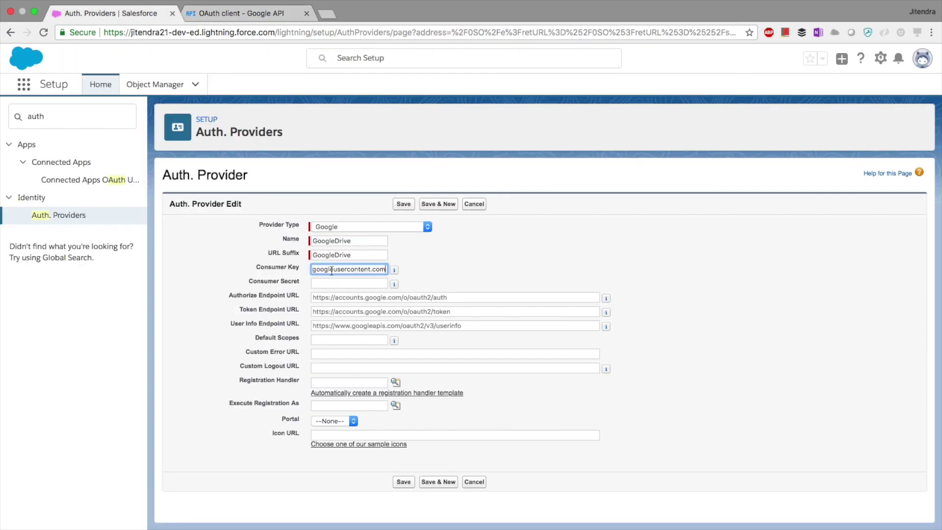
Copy the client secret from the Google OAuth client into the Salesforce provider's Consumer Secret.
{"action": "left_click", "coordinate": [229, 16]}
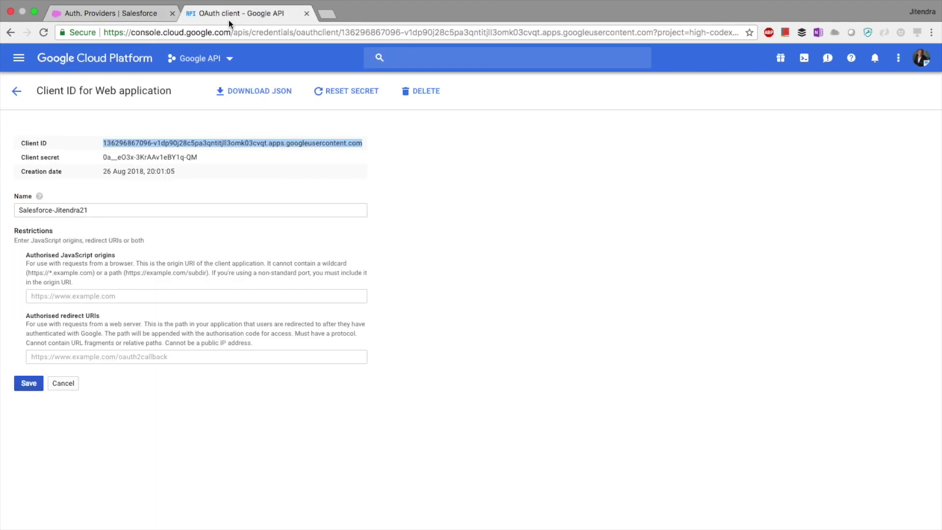
{"action": "left_click", "coordinate": [187, 158]}
{"action": "triple_click", "coordinate": [187, 158]}
{"action": "key", "text": "super+c"}
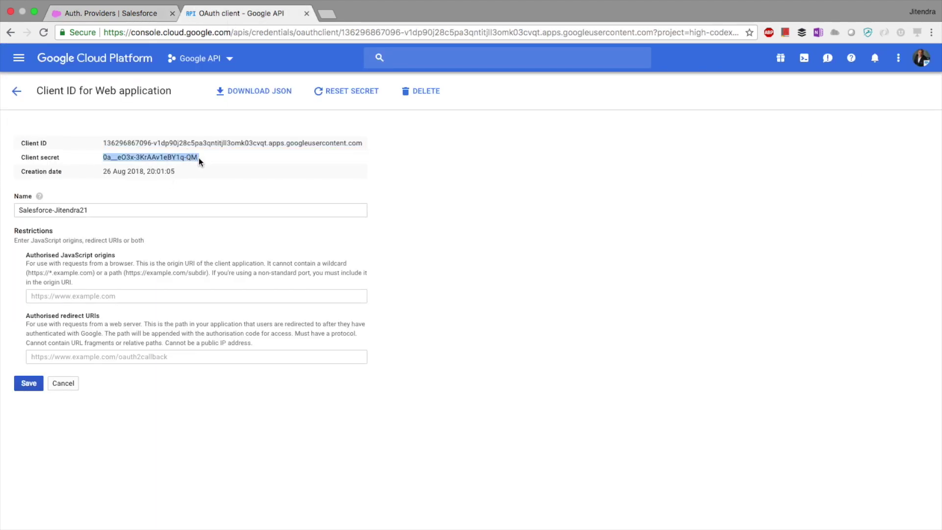
{"action": "left_click", "coordinate": [90, 15]}
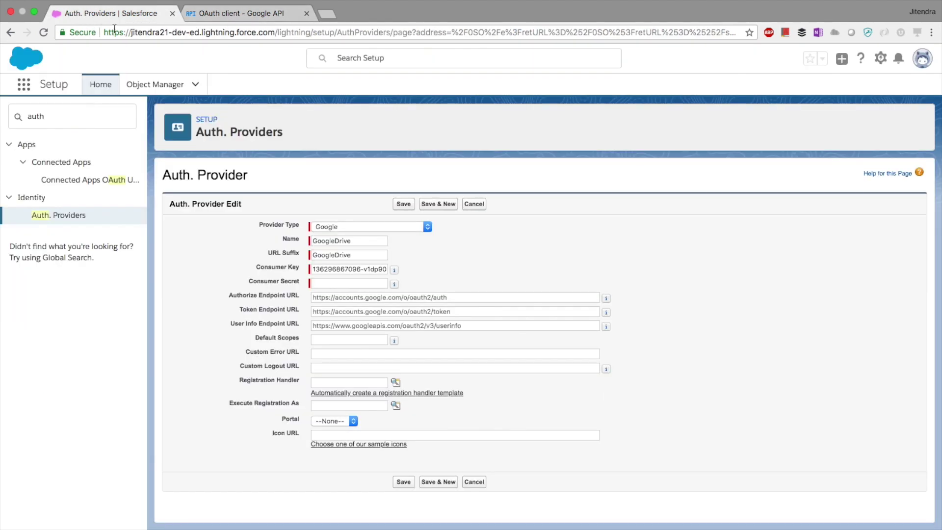
{"action": "left_click", "coordinate": [337, 282]}
{"action": "key", "text": "super+v"}
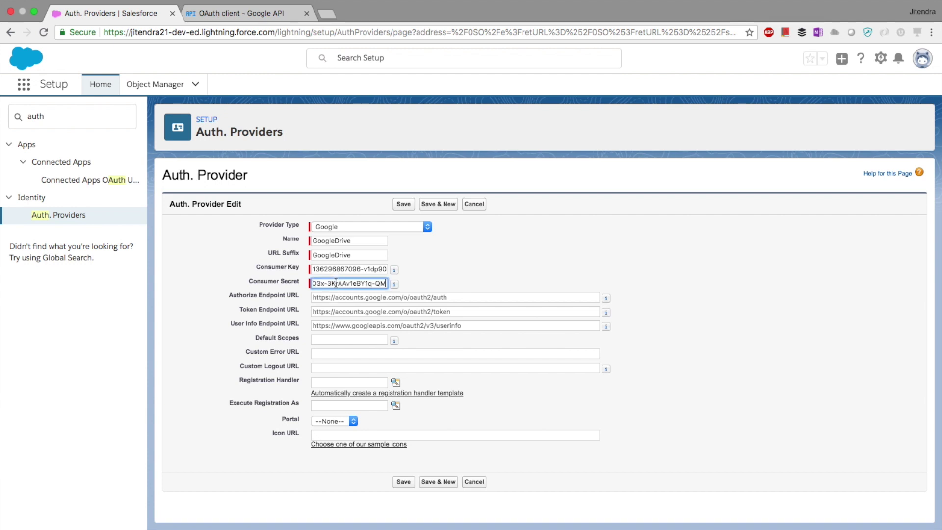
{"action": "left_click", "coordinate": [446, 290]}
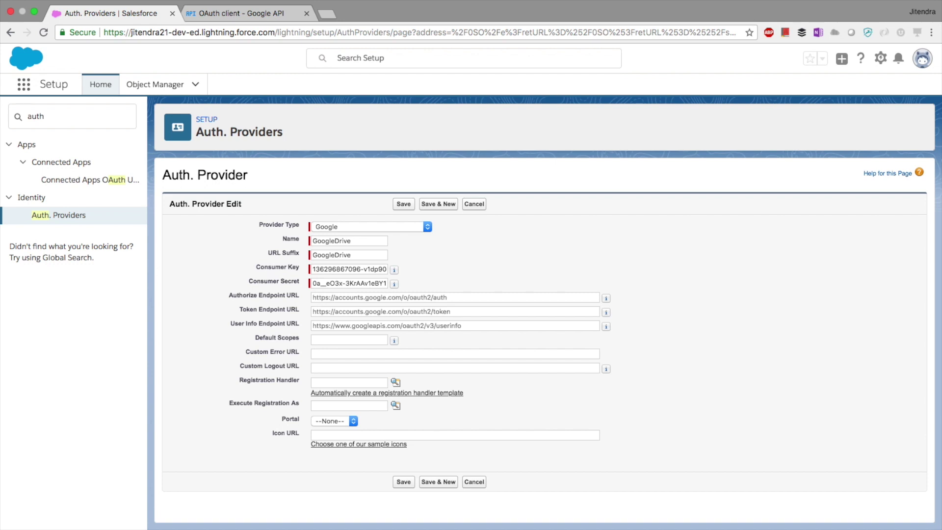
Append ?access_type=offline&approval_prompt=force to the provider's Authorize Endpoint URL.
{"action": "key", "text": "super+Tab"}
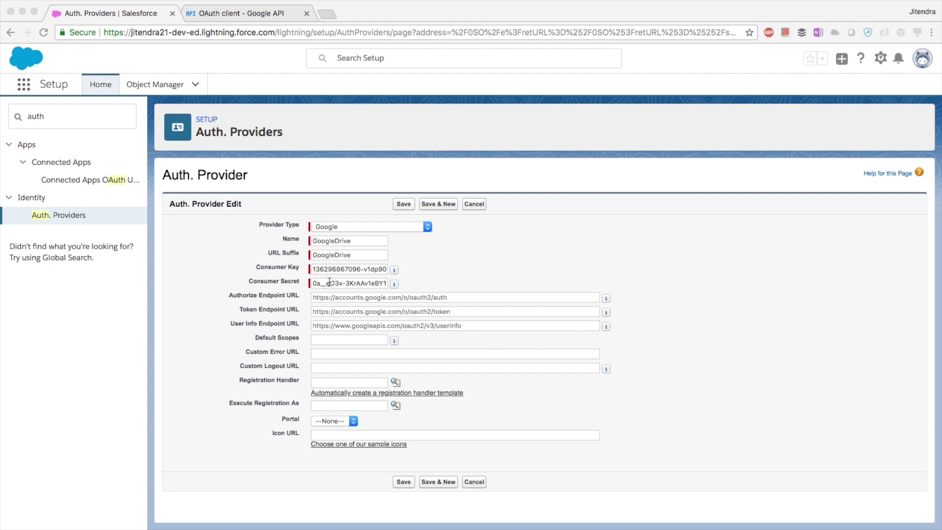
{"action": "left_click", "coordinate": [347, 297]}
{"action": "type", "text": "?access_type=offline&approval_prompt=force"}
{"action": "left_click", "coordinate": [515, 326]}
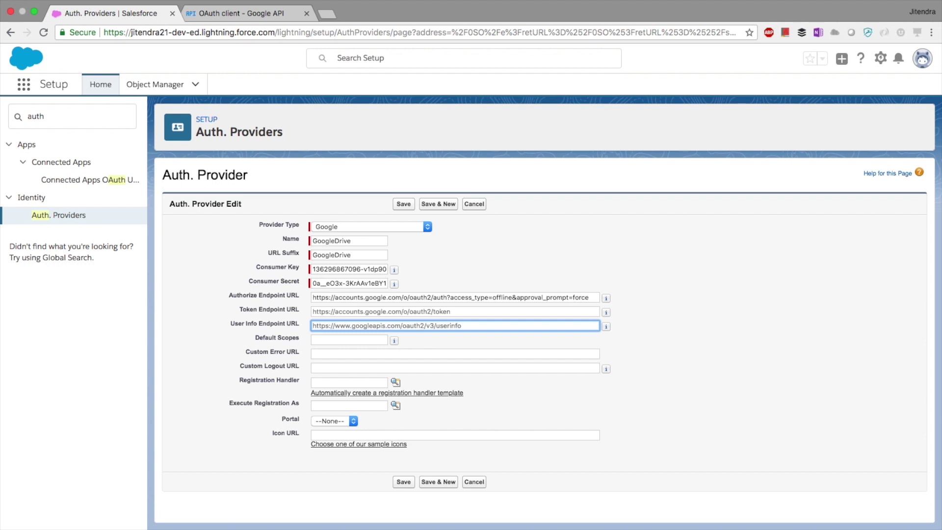
{"action": "key", "text": "super+Tab"}
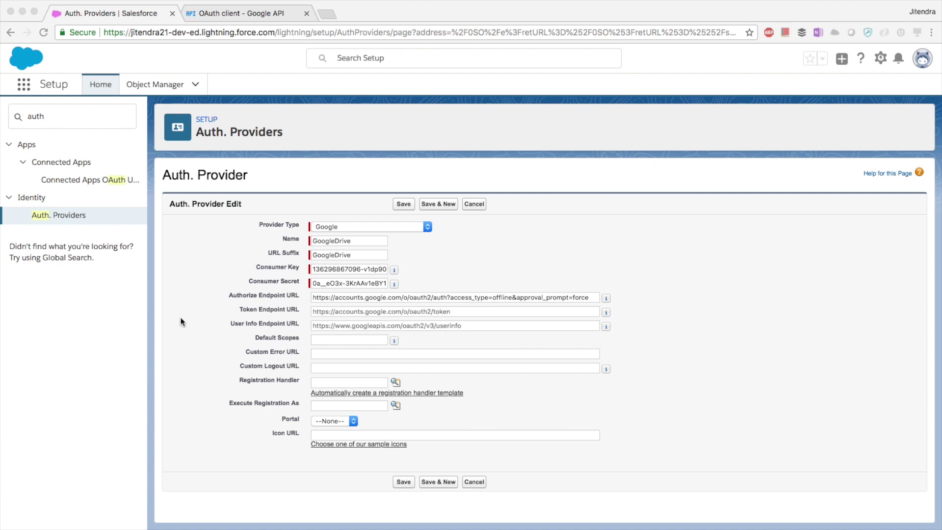
{"action": "key", "text": "super+Tab"}
{"action": "left_click", "coordinate": [336, 315]}
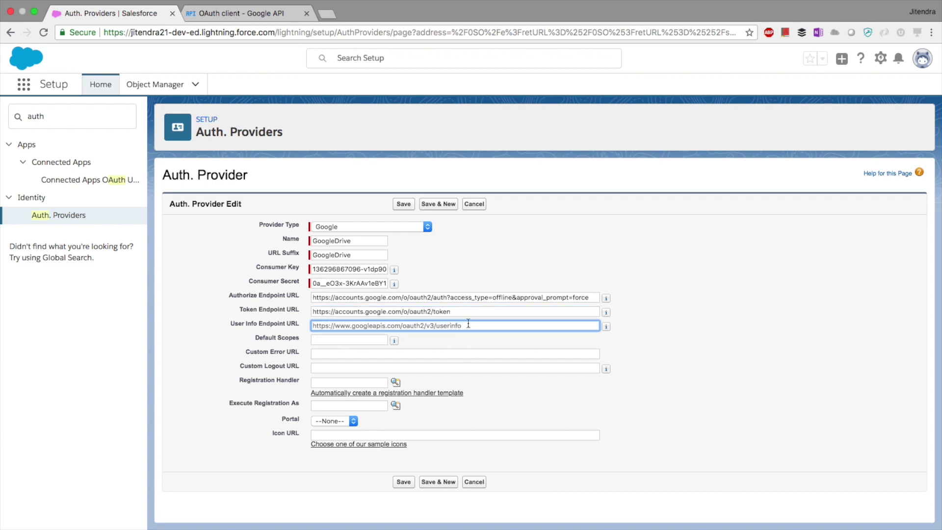
{"action": "left_click", "coordinate": [749, 341]}
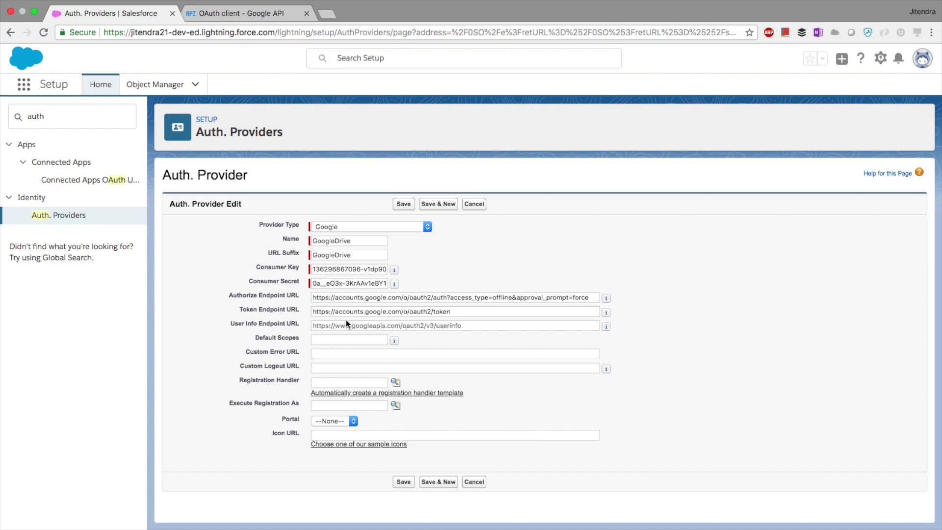
{"action": "left_click", "coordinate": [315, 340]}
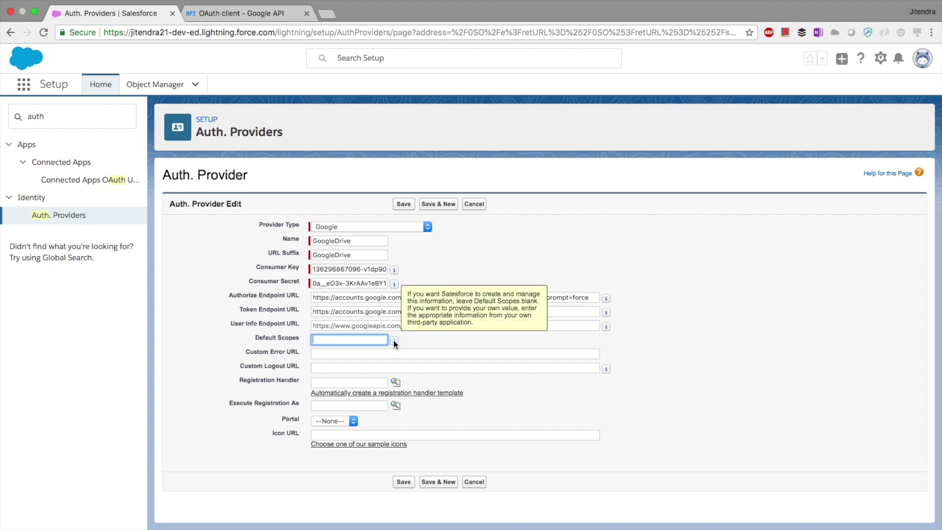
{"action": "key", "text": "super+Tab"}
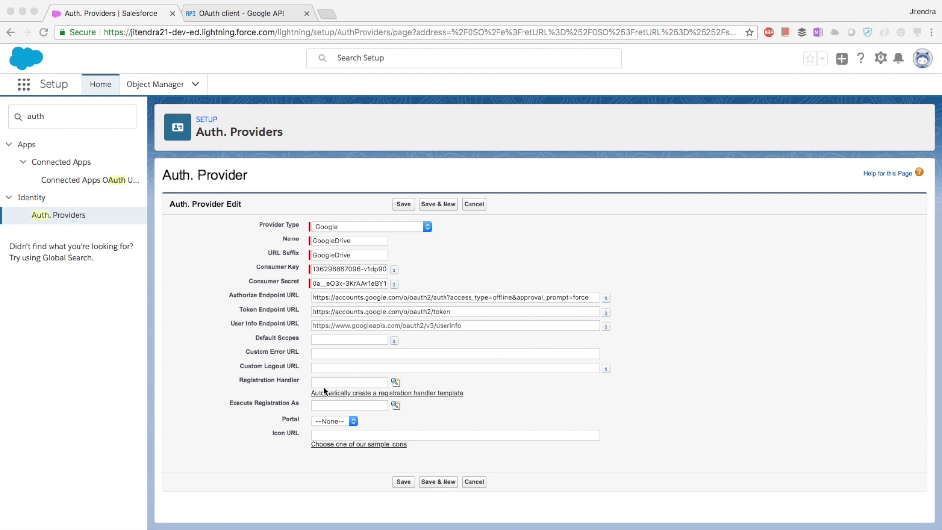
{"action": "left_click", "coordinate": [319, 340]}
{"action": "key", "text": "super+v"}
{"action": "key", "text": "super+a"}
{"action": "left_click", "coordinate": [339, 340]}
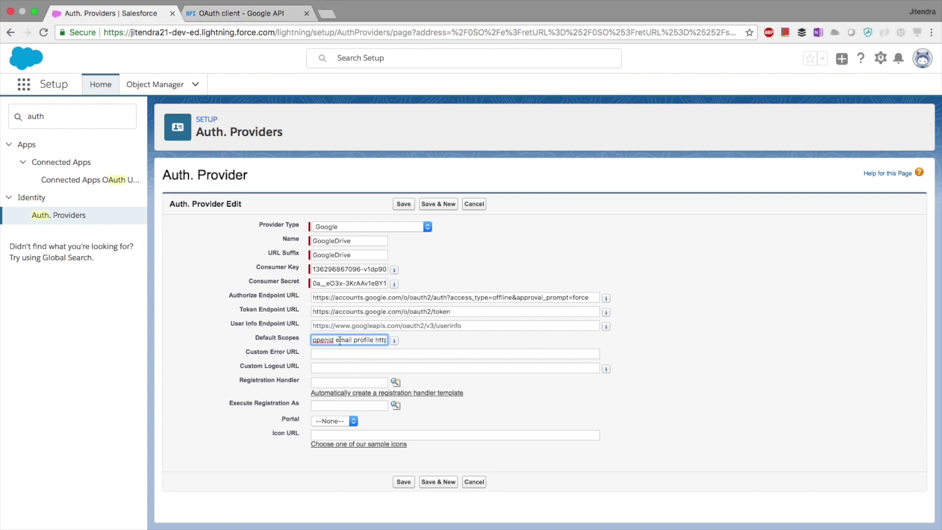
{"action": "left_click", "coordinate": [376, 340]}
{"action": "key", "text": "super+a"}
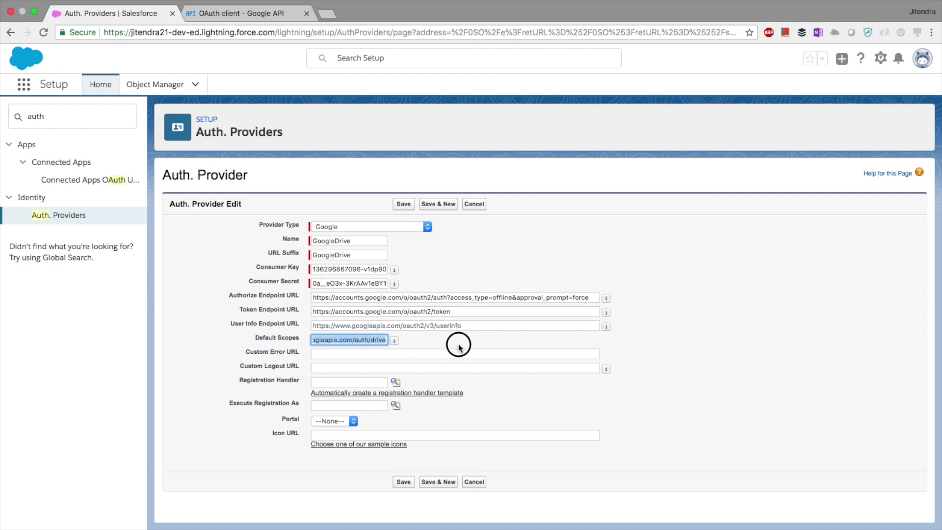
{"action": "key", "text": "Right"}
{"action": "left_click", "coordinate": [558, 408]}
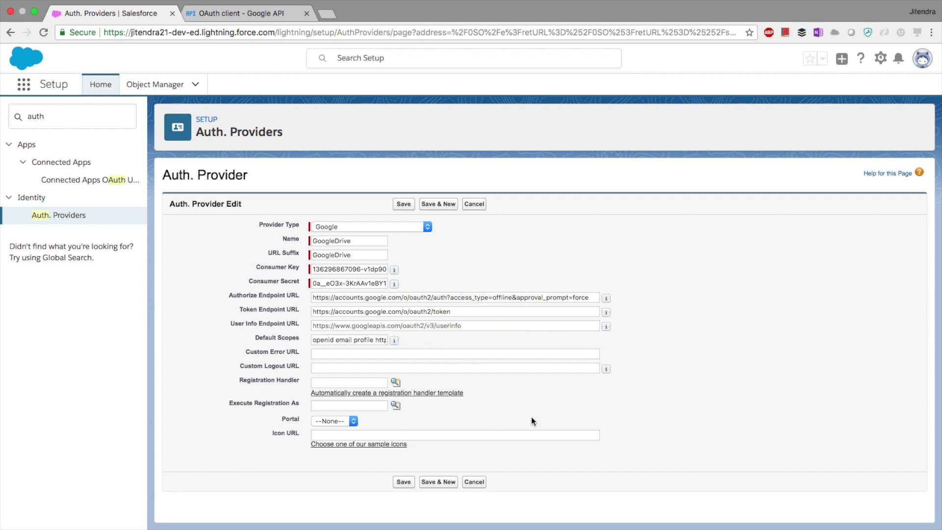
{"action": "left_click", "coordinate": [405, 484]}
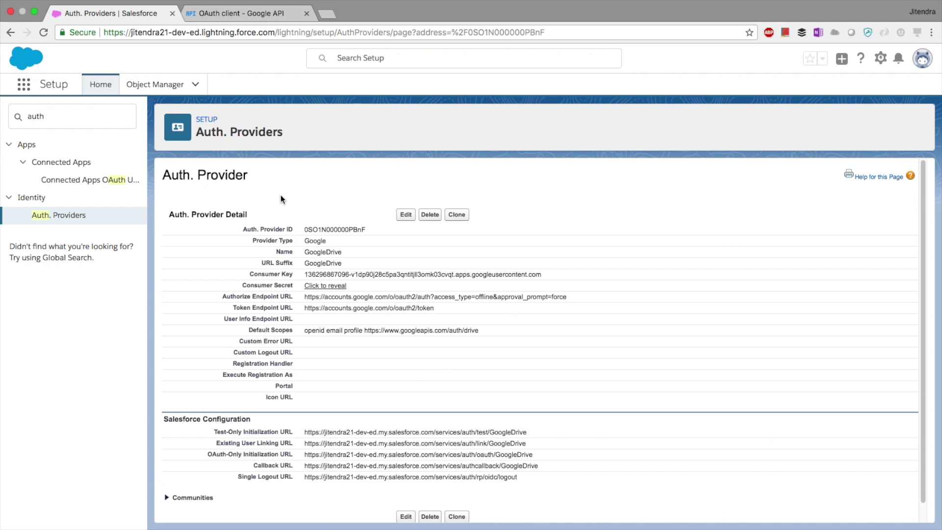
Review the saved GoogleDrive provider's details, including its Auth. Provider ID.
{"action": "left_click_drag", "start_coordinate": [259, 186], "coordinate": [158, 162]}
{"action": "scroll", "coordinate": [213, 253], "scroll_direction": "down", "scroll_amount": 1}
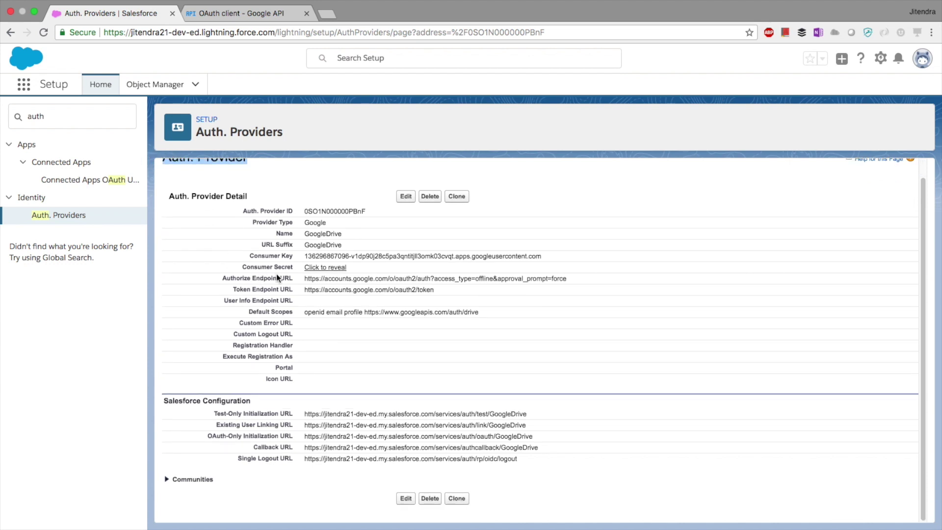
{"action": "scroll", "coordinate": [319, 283], "scroll_direction": "up", "scroll_amount": 1}
{"action": "left_click", "coordinate": [318, 229]}
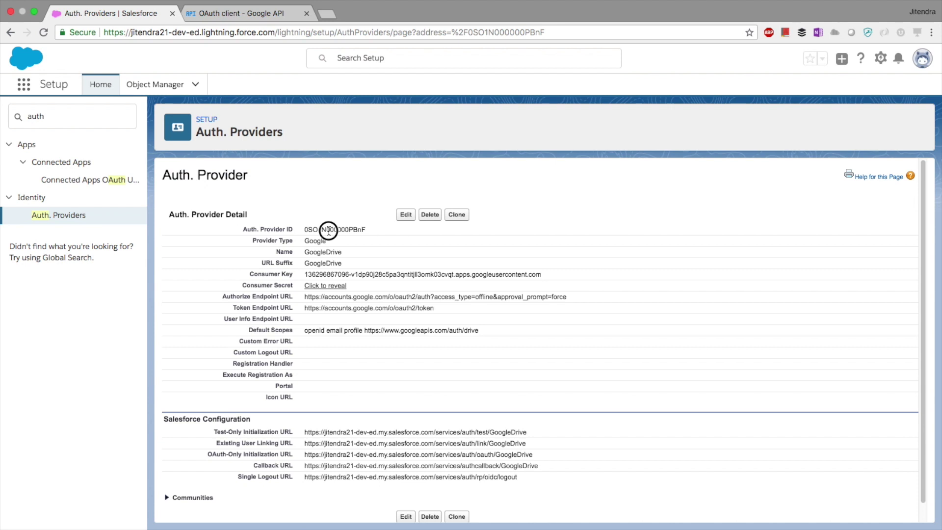
{"action": "left_click_drag", "start_coordinate": [367, 230], "coordinate": [301, 233]}
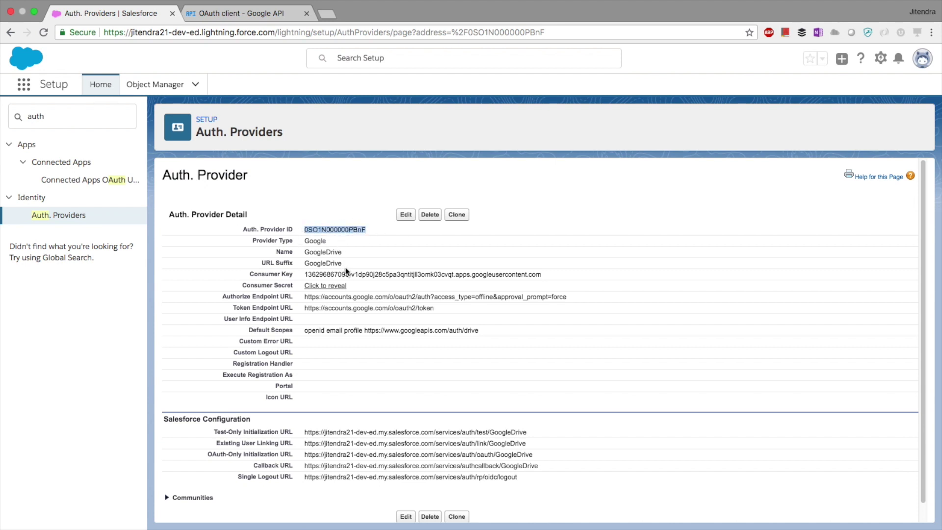
{"action": "left_click", "coordinate": [347, 228]}
Replace the Setup search term, trying "sales" and settling on "exter" to find the external data pages.
{"action": "left_click", "coordinate": [44, 116]}
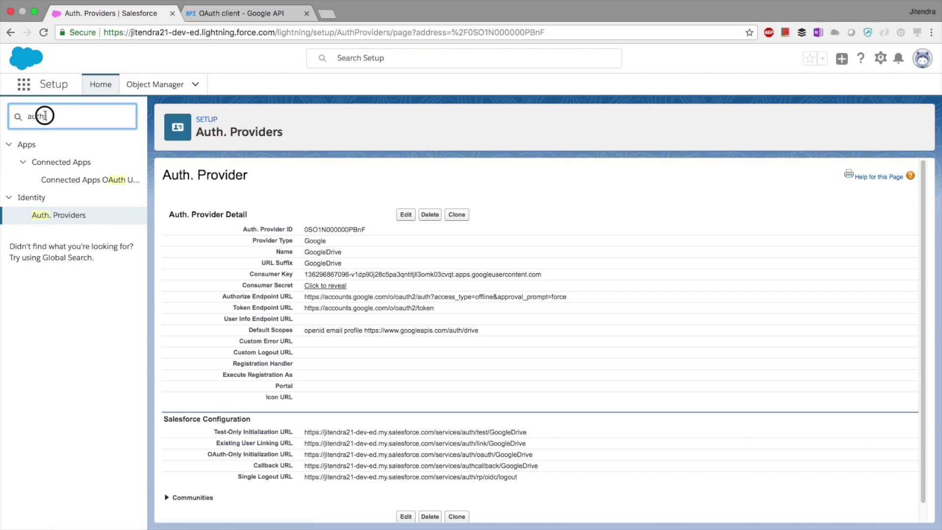
{"action": "key", "text": "BackSpace"}
{"action": "type", "text": "sales"}
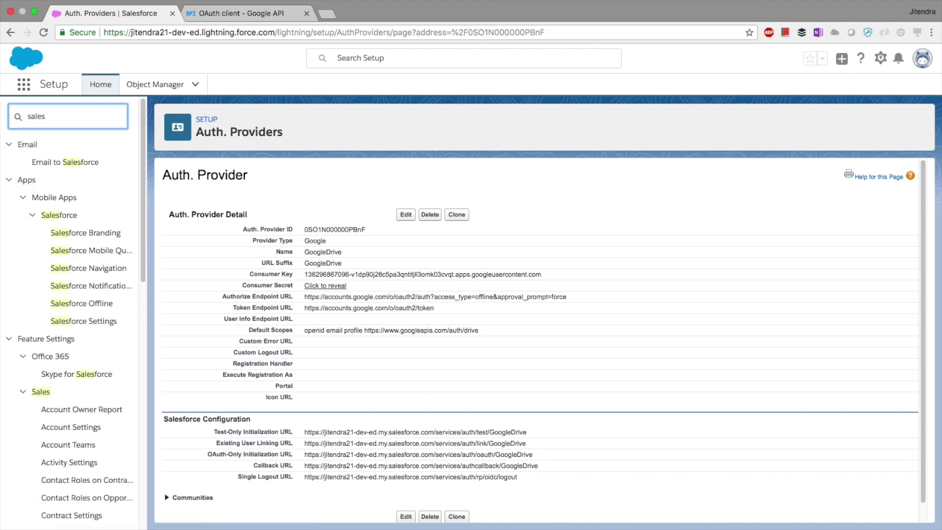
{"action": "key", "text": "BackSpace"}
{"action": "key", "text": "BackSpace"}
{"action": "type", "text": "ex"}
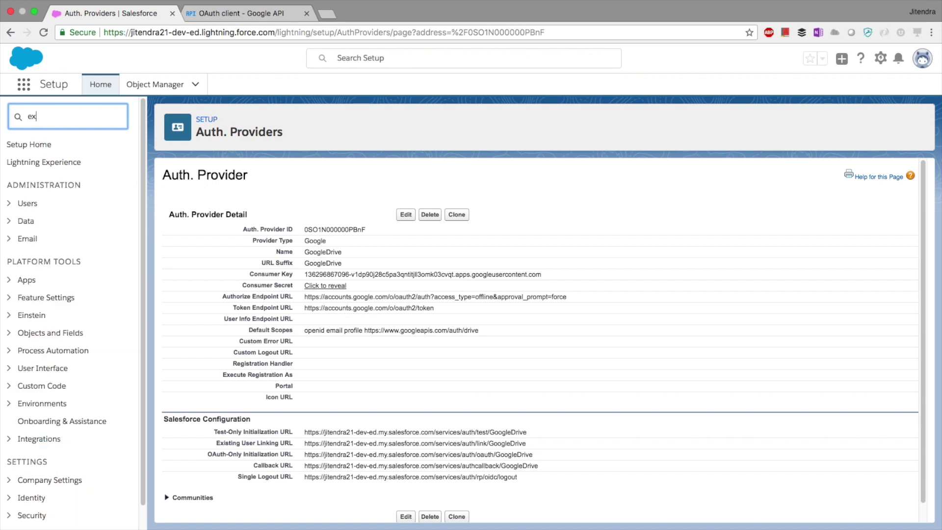
{"action": "type", "text": "ter"}
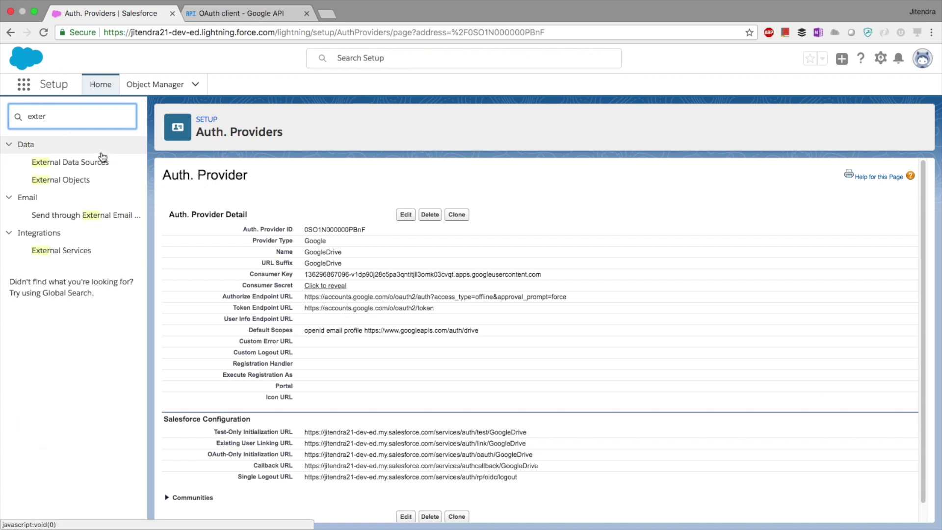
Copy the GoogleDrive provider's Callback URL, ending in /services/authcallback/GoogleDrive, into the Google OAuth client's authorised redirect URIs.
{"action": "left_click", "coordinate": [446, 380]}
{"action": "scroll", "coordinate": [447, 381], "scroll_direction": "down", "scroll_amount": 1}
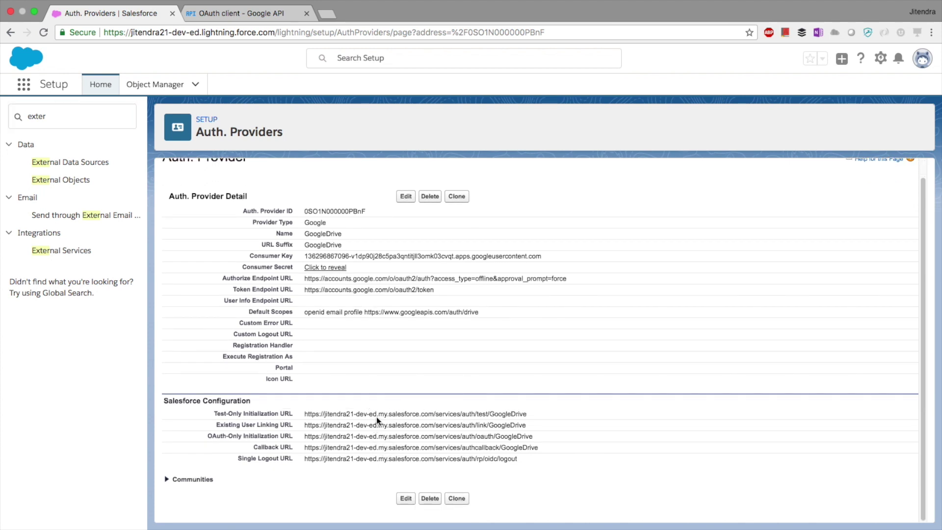
{"action": "left_click_drag", "start_coordinate": [306, 449], "coordinate": [538, 448]}
{"action": "key", "text": "super+c"}
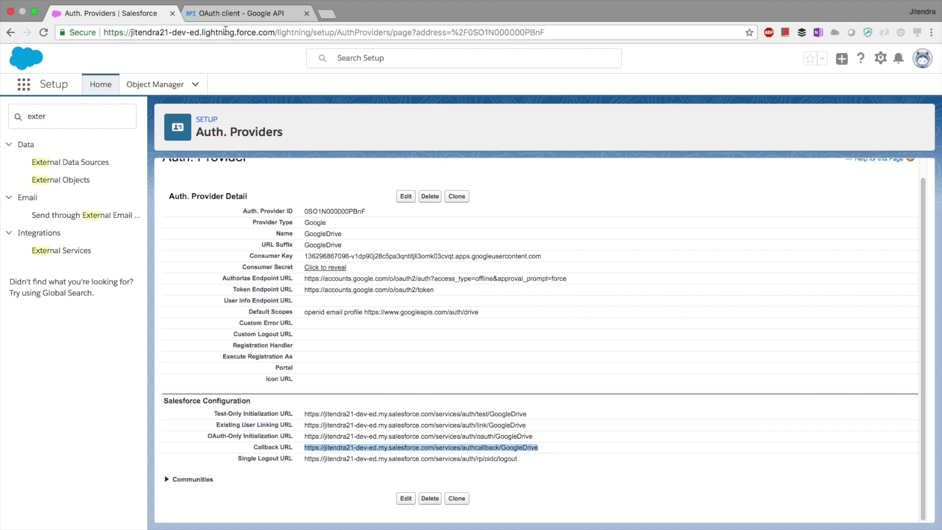
{"action": "left_click", "coordinate": [229, 17]}
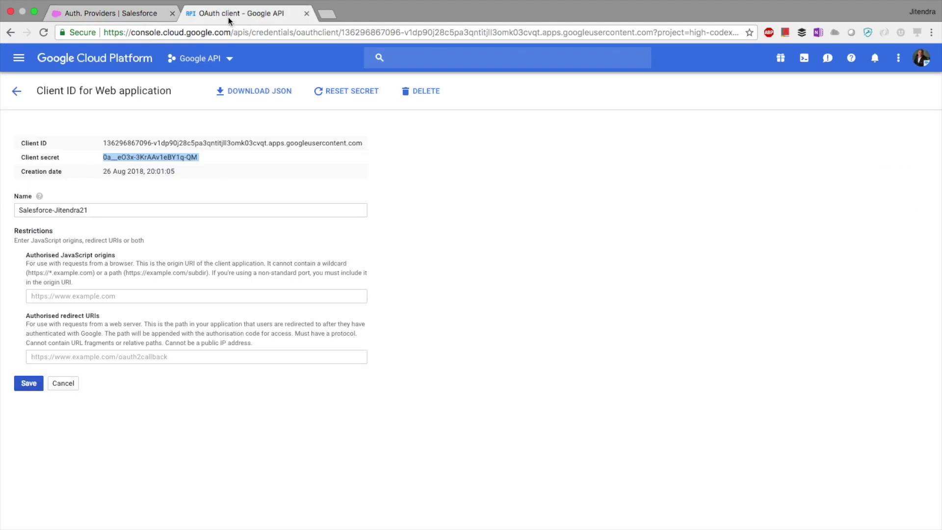
{"action": "left_click", "coordinate": [78, 357]}
{"action": "key", "text": "super+v"}
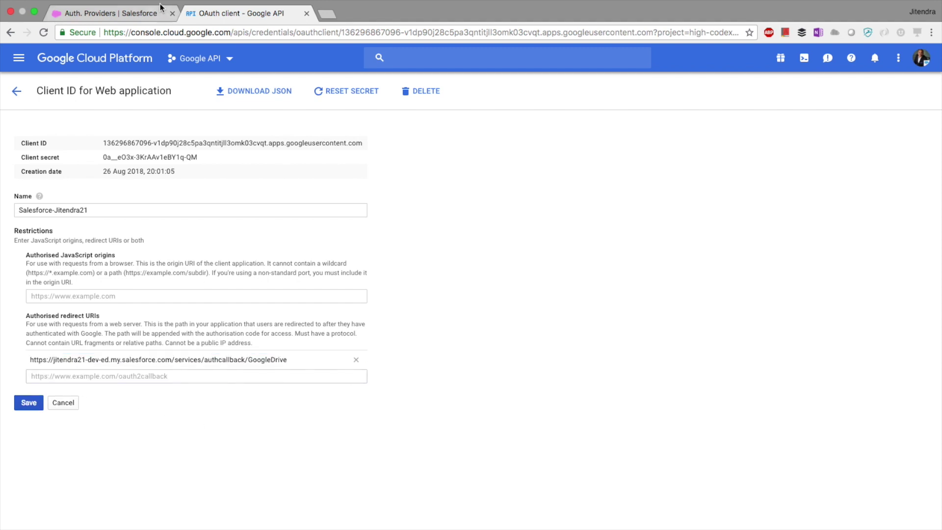
Copy the my.salesforce.com base address from the provider's Test-Only Initialization URL into the Google OAuth client's authorised JavaScript origins.
{"action": "left_click", "coordinate": [131, 13]}
{"action": "left_click", "coordinate": [320, 415]}
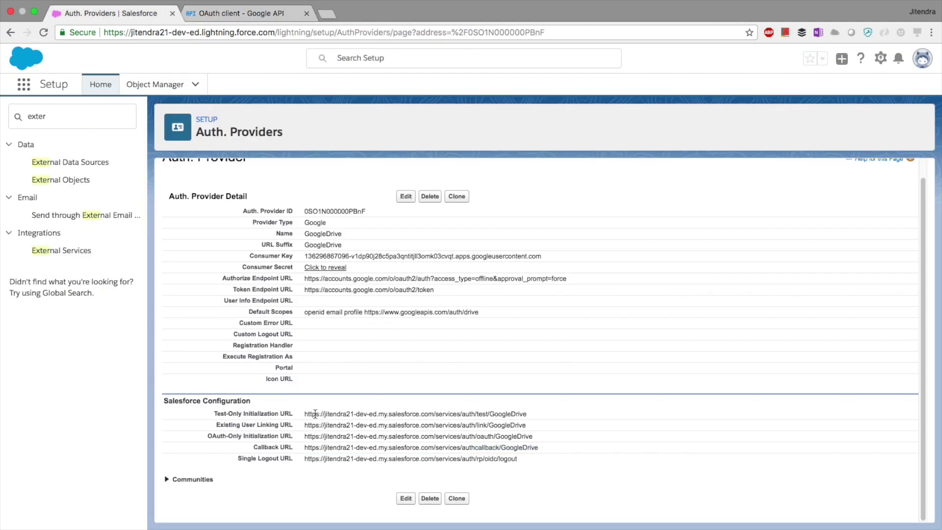
{"action": "mouse_move", "coordinate": [304, 414]}
{"action": "left_mouse_down"}
{"action": "mouse_move", "coordinate": [427, 415]}
{"action": "mouse_move", "coordinate": [305, 414]}
{"action": "left_mouse_up"}
{"action": "key", "text": "super+c"}
{"action": "left_click", "coordinate": [431, 416]}
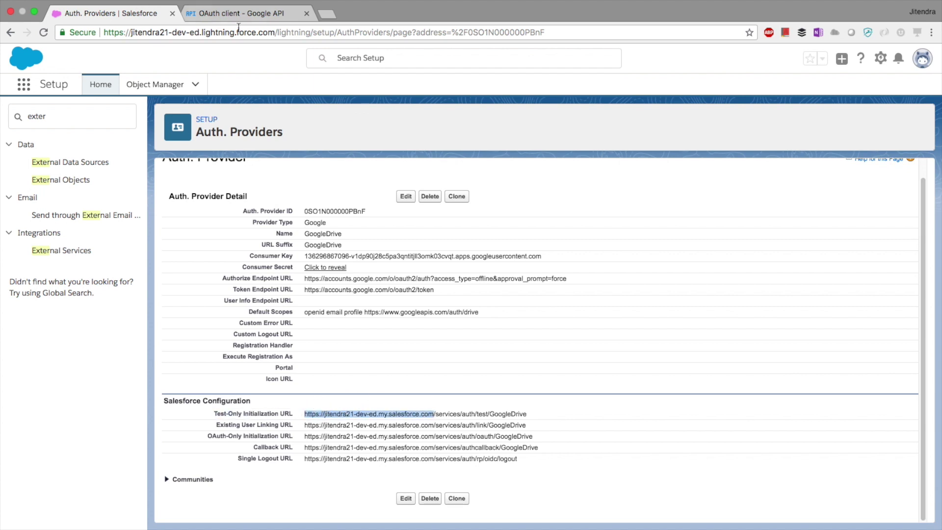
{"action": "left_click", "coordinate": [188, 11]}
{"action": "left_click", "coordinate": [71, 291]}
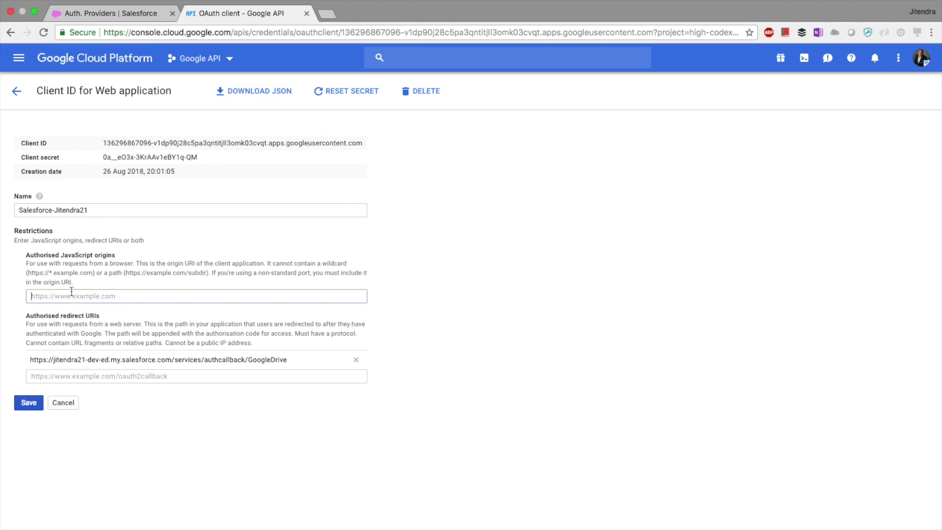
{"action": "key", "text": "super+v"}
{"action": "left_click", "coordinate": [136, 316]}
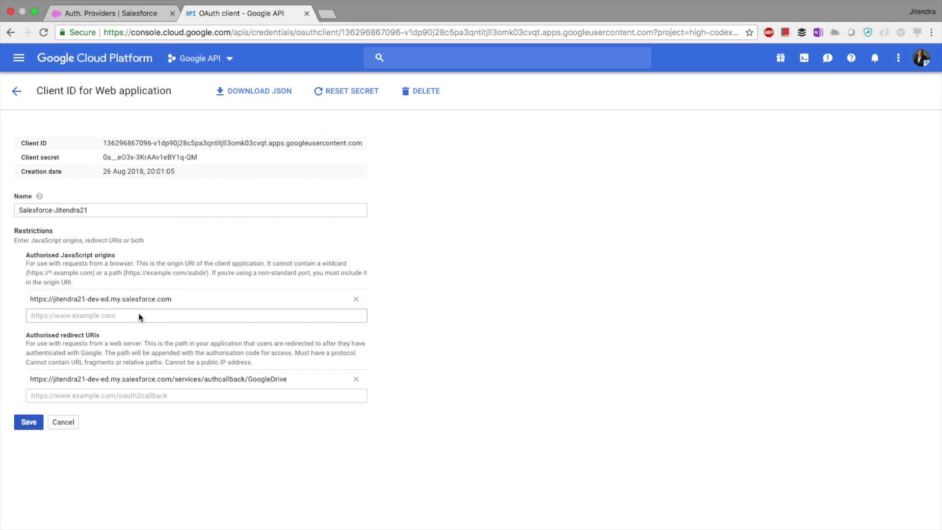
Copy the org's lightning.force.com base address from the Salesforce page URL and add it as a second authorised JavaScript origin in the Google client.
{"action": "left_click", "coordinate": [114, 10]}
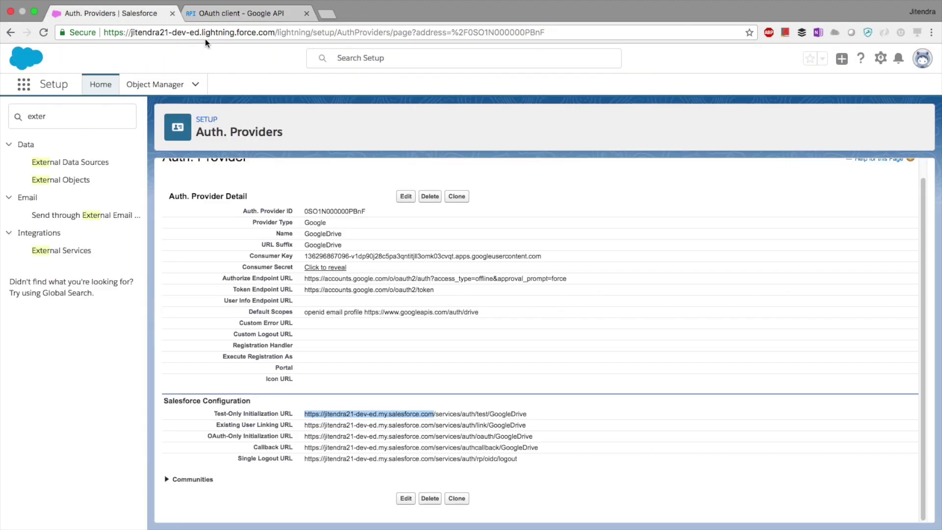
{"action": "left_click", "coordinate": [211, 33]}
{"action": "left_click_drag", "start_coordinate": [276, 37], "coordinate": [95, 24]}
{"action": "key", "text": "super+c"}
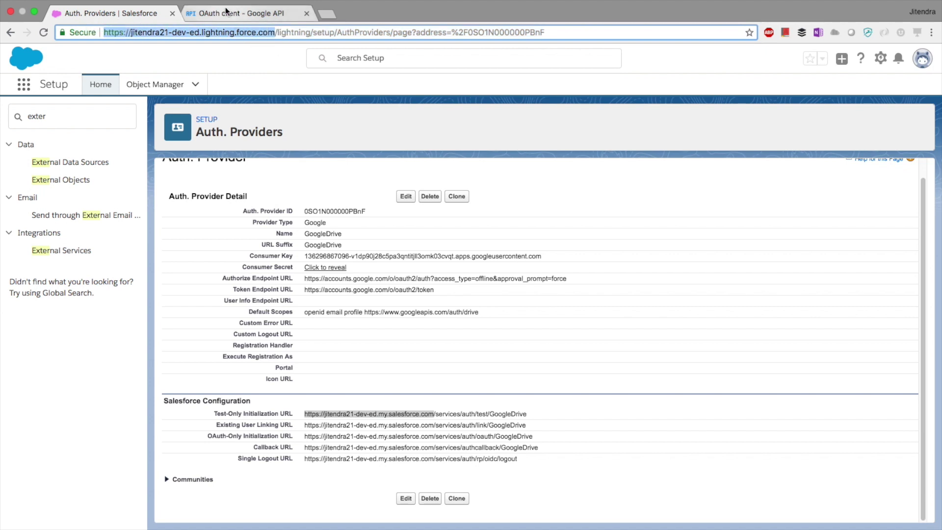
{"action": "left_click", "coordinate": [240, 14]}
{"action": "left_click", "coordinate": [85, 316]}
{"action": "key", "text": "super+v"}
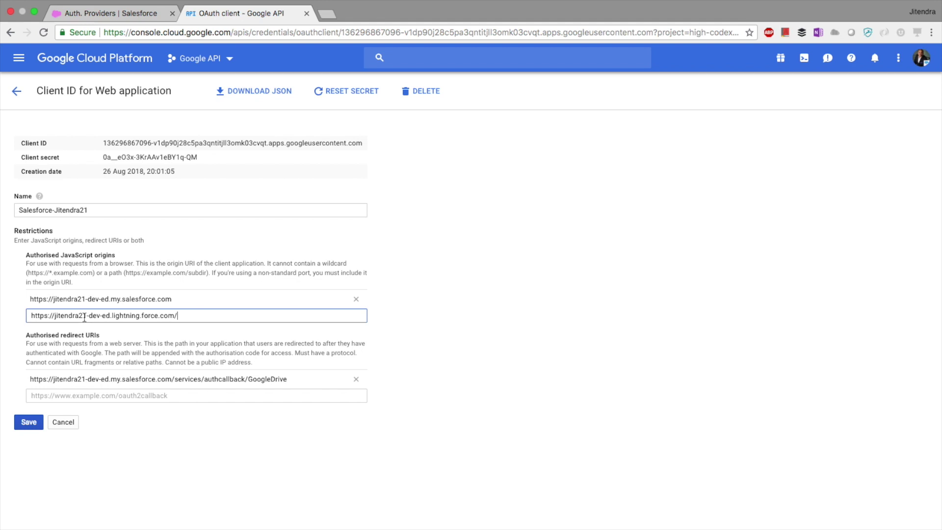
{"action": "left_click", "coordinate": [485, 290]}
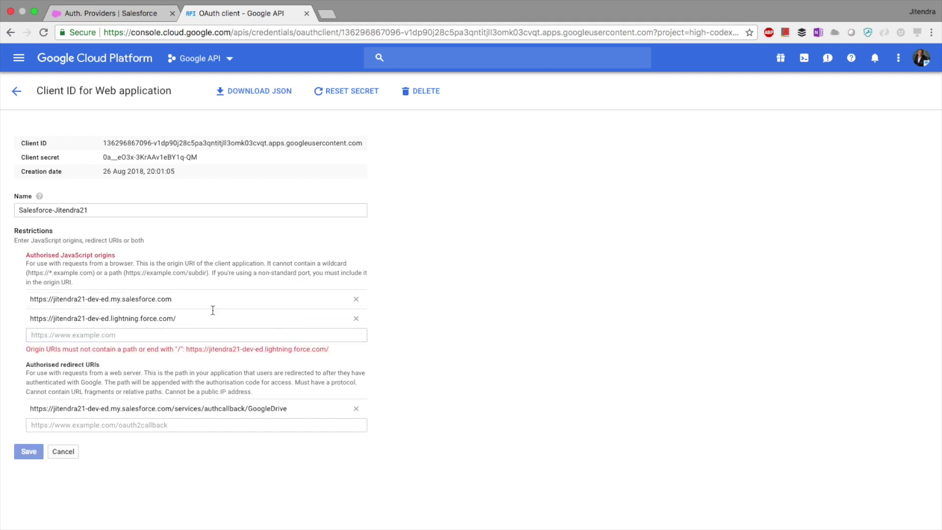
Remove the trailing slash from the lightning.force.com origin and save the OAuth client.
{"action": "triple_click", "coordinate": [186, 321]}
{"action": "left_click", "coordinate": [186, 322]}
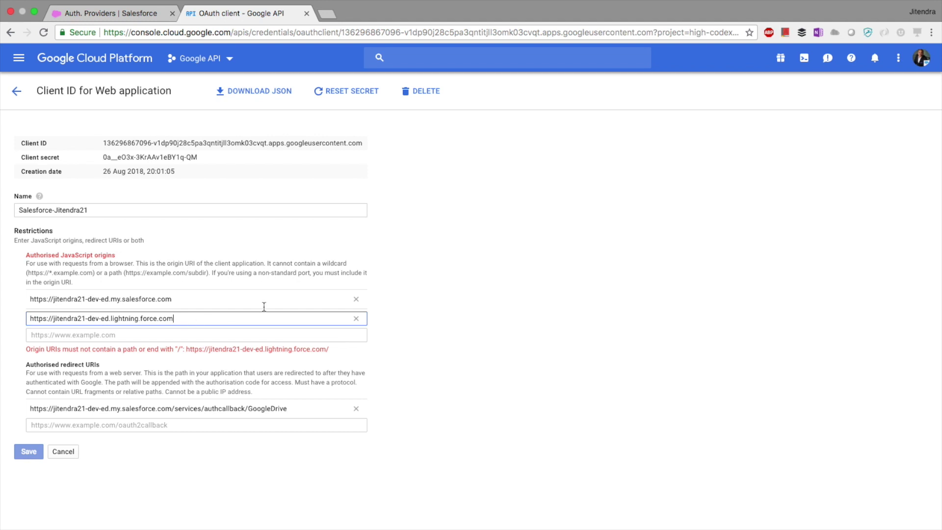
{"action": "left_click", "coordinate": [478, 288]}
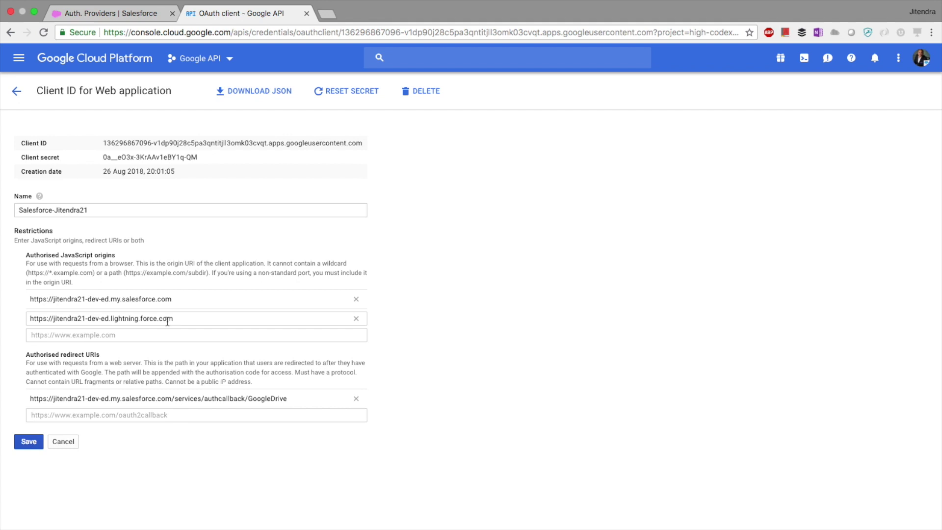
{"action": "left_click", "coordinate": [24, 443]}
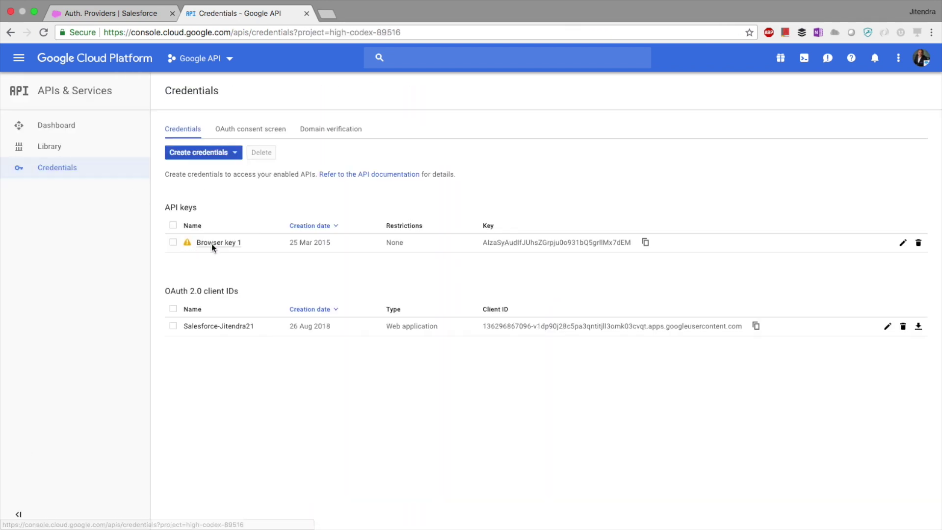
Start a new external data source in Salesforce Setup with type Files Connect: Google Drive and name it GoogleDrive.
{"action": "left_click", "coordinate": [111, 13]}
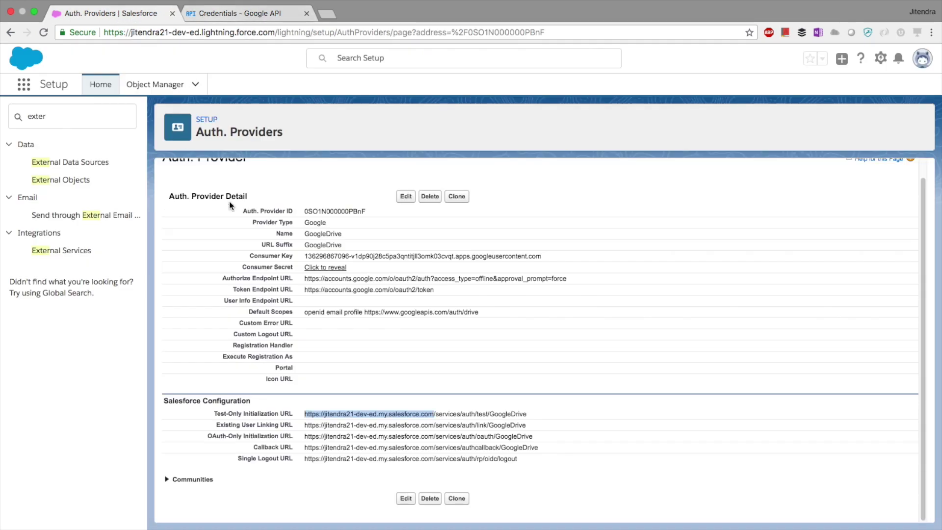
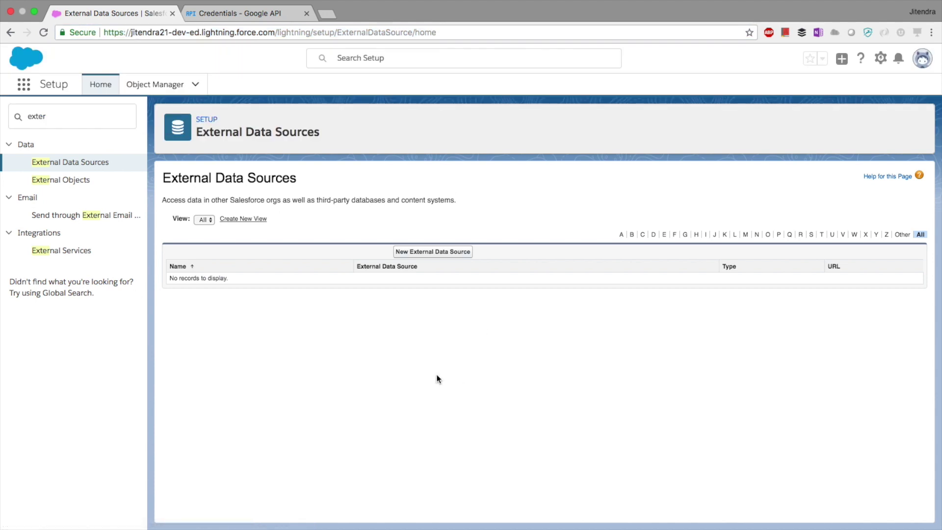
{"action": "left_click", "coordinate": [432, 252]}
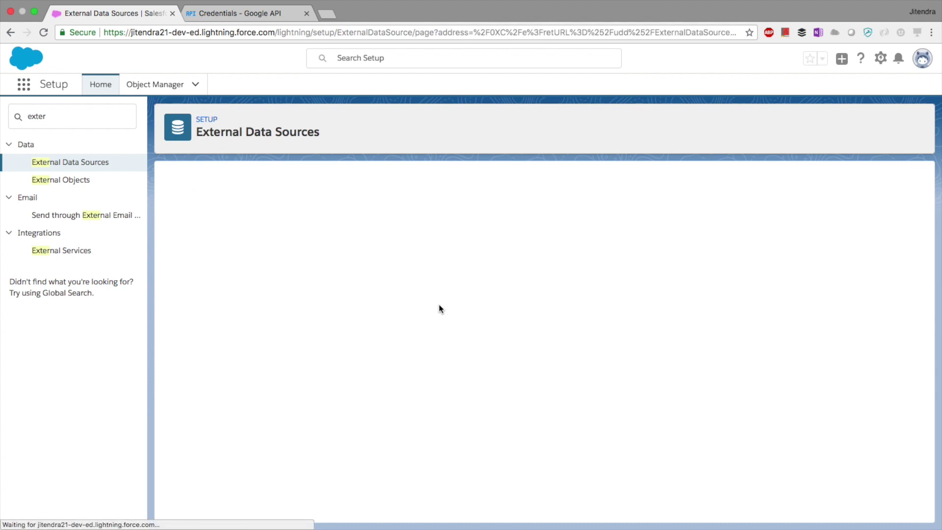
{"action": "left_click", "coordinate": [332, 262]}
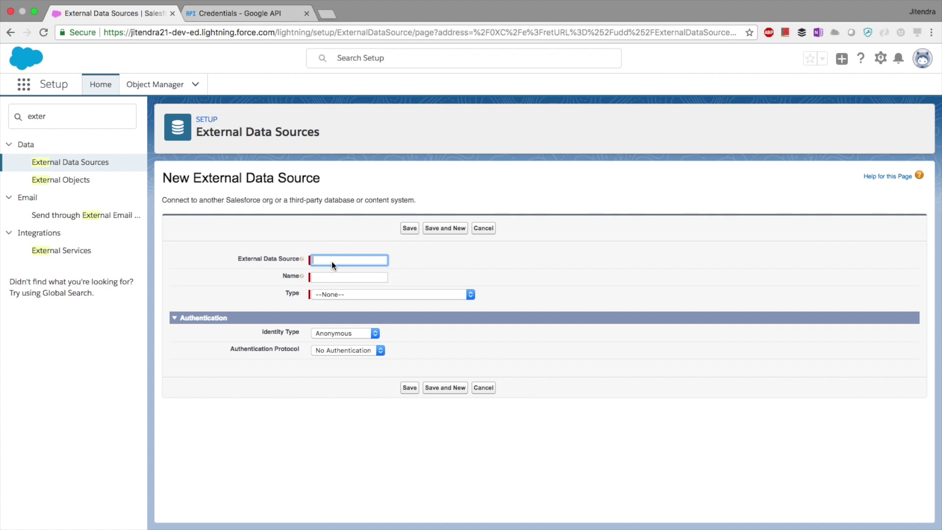
{"action": "left_click", "coordinate": [461, 268]}
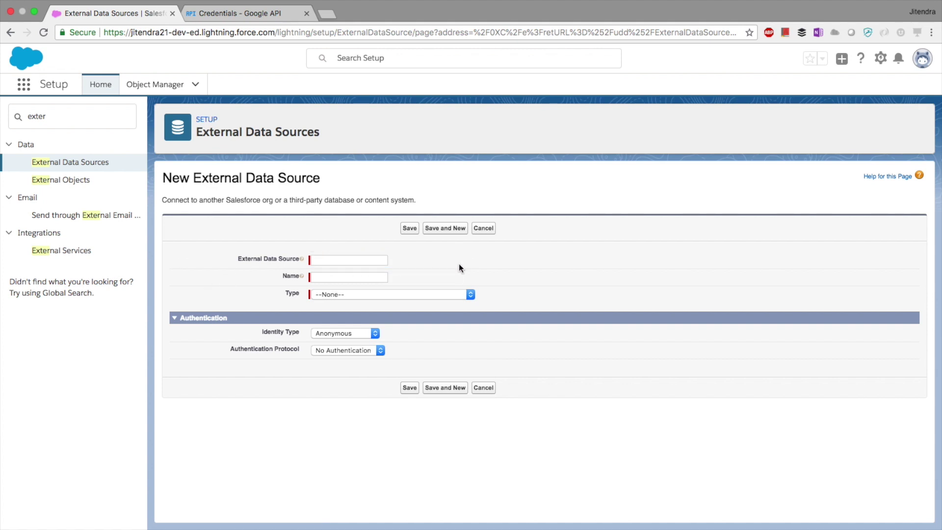
{"action": "left_click", "coordinate": [368, 294]}
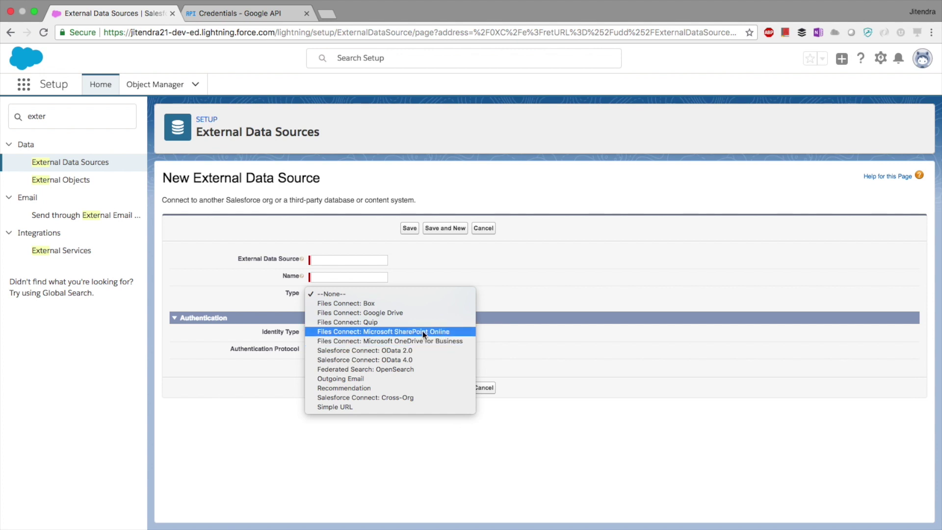
{"action": "left_click", "coordinate": [397, 311]}
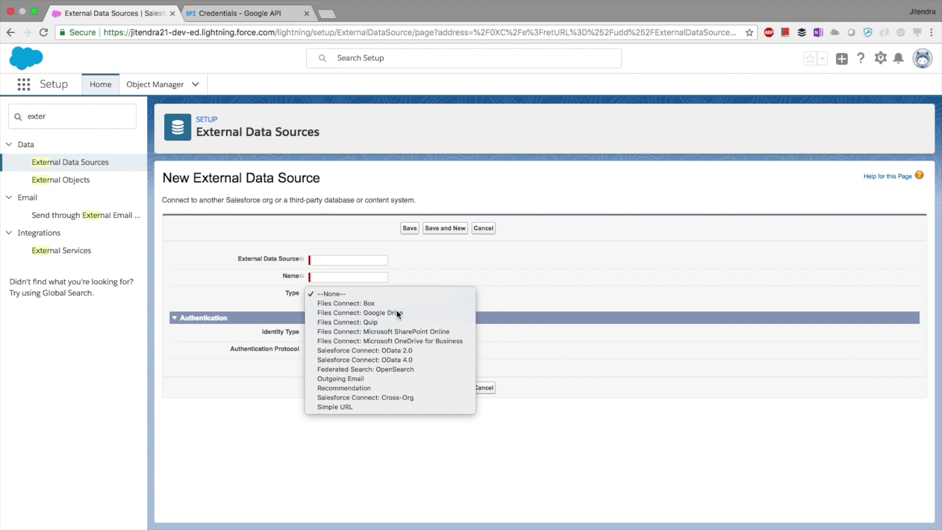
{"action": "left_click", "coordinate": [345, 257]}
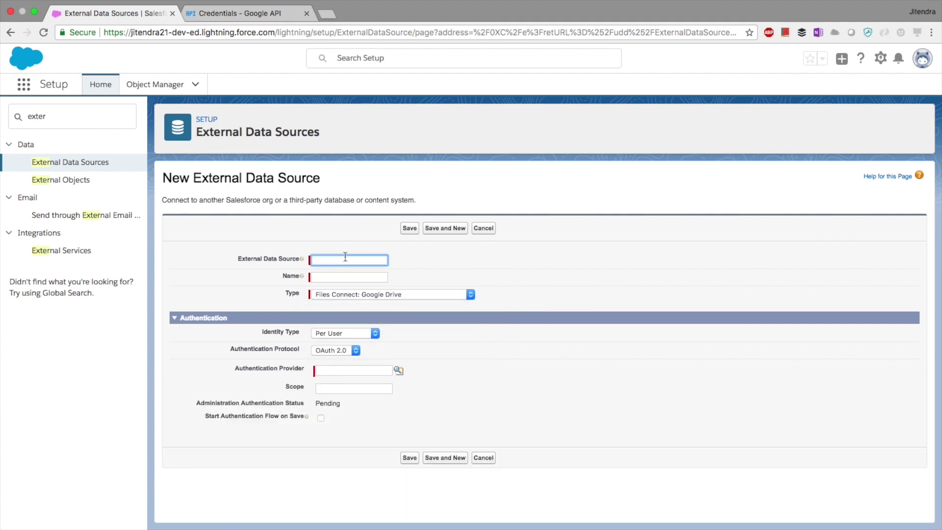
{"action": "type", "text": "GoogleDrive"}
{"action": "left_click", "coordinate": [573, 260]}
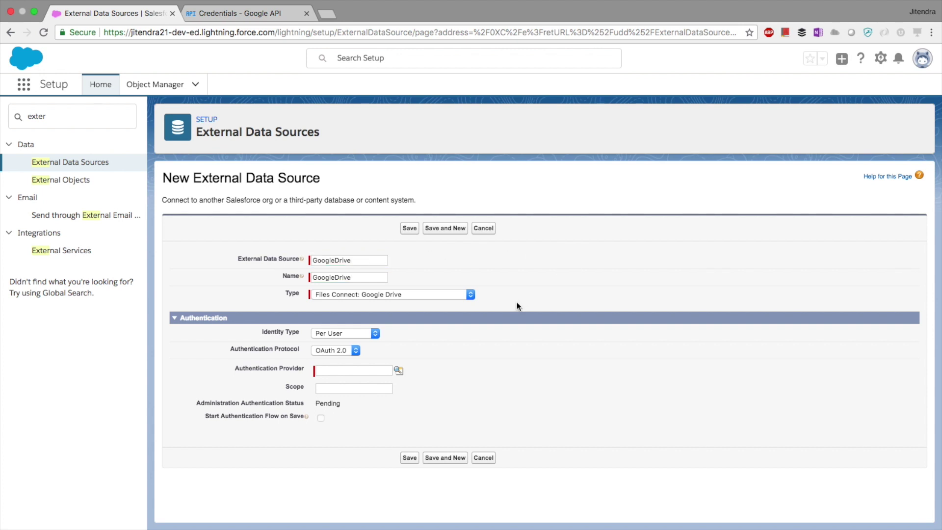
Try Named Principal as the data source's Identity Type and return it to Per User.
{"action": "left_click_drag", "start_coordinate": [301, 332], "coordinate": [267, 332]}
{"action": "left_click", "coordinate": [326, 333]}
{"action": "left_click", "coordinate": [455, 342]}
{"action": "left_click", "coordinate": [358, 332]}
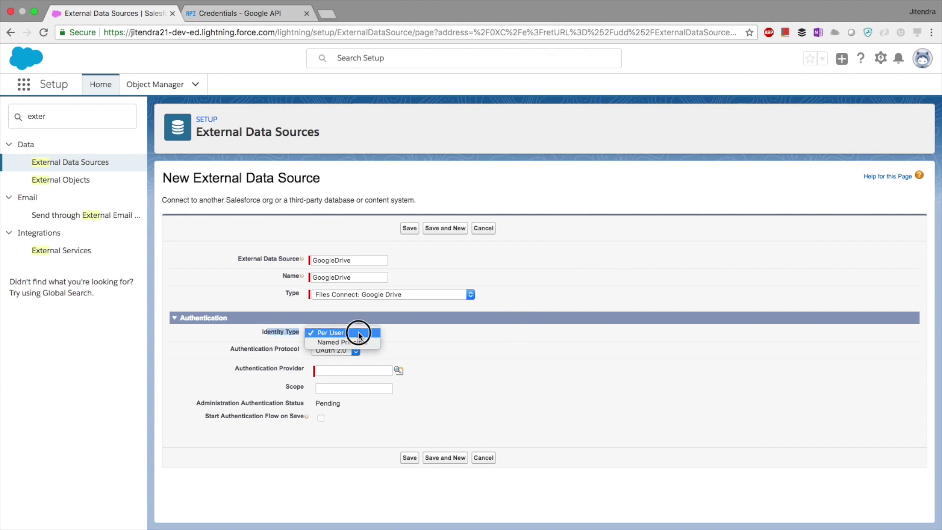
{"action": "left_click", "coordinate": [417, 346]}
{"action": "key", "text": "Down"}
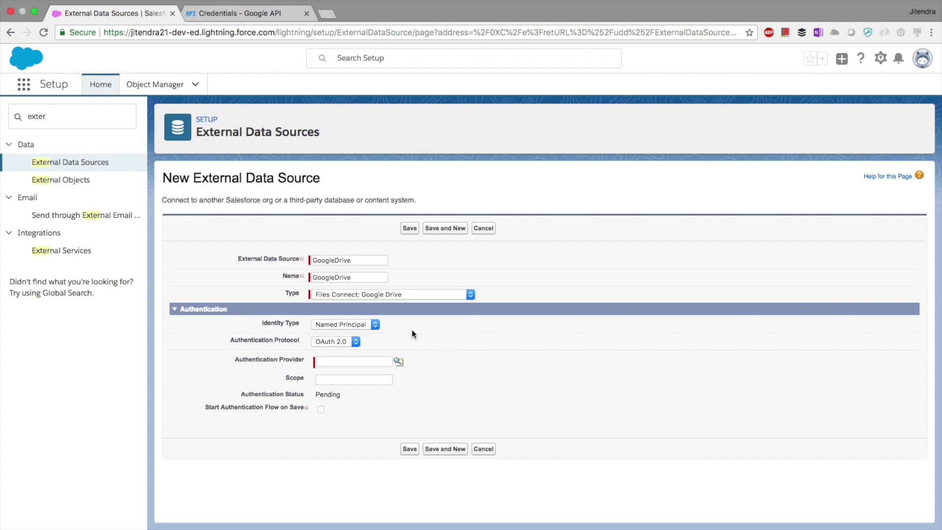
{"action": "left_click", "coordinate": [349, 323]}
{"action": "left_click", "coordinate": [339, 314]}
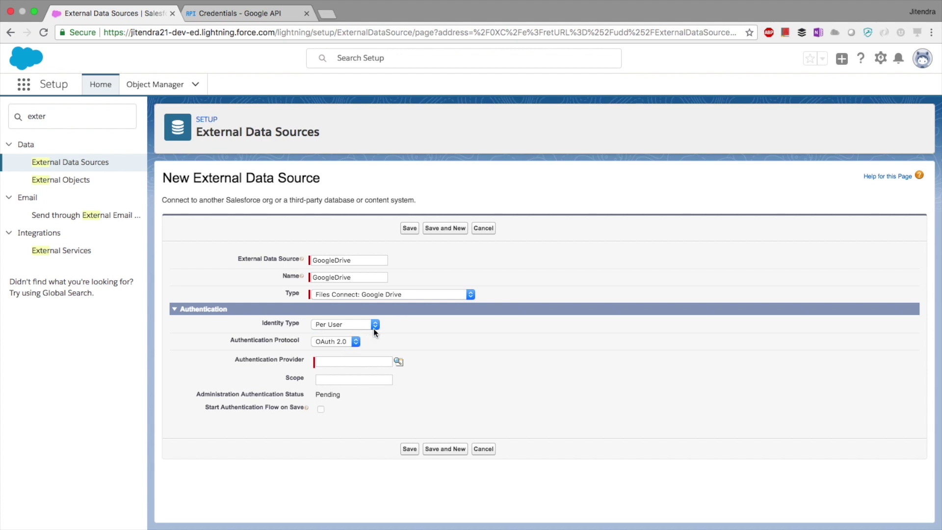
Duplicate the New External Data Source page in a second browser tab and switch to the copy.
{"action": "right_click", "coordinate": [149, 13]}
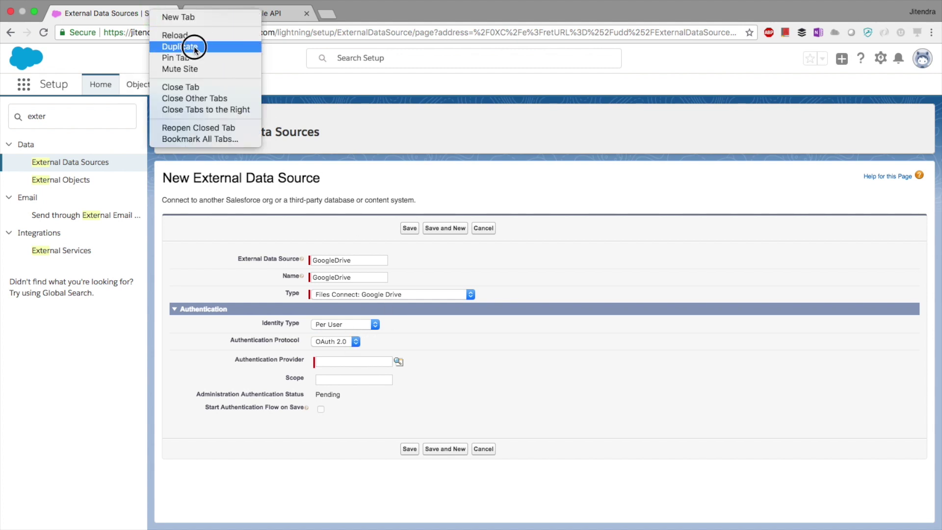
{"action": "left_click", "coordinate": [195, 49]}
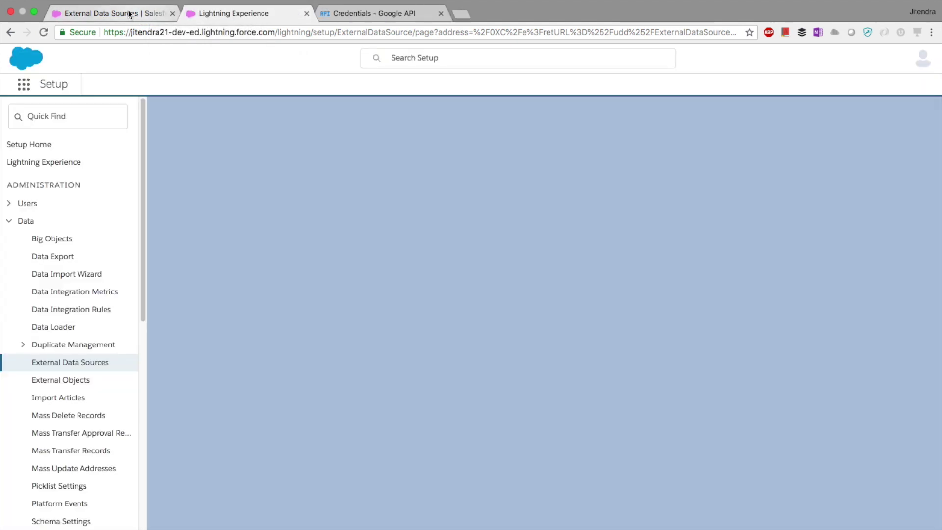
{"action": "left_click", "coordinate": [129, 13]}
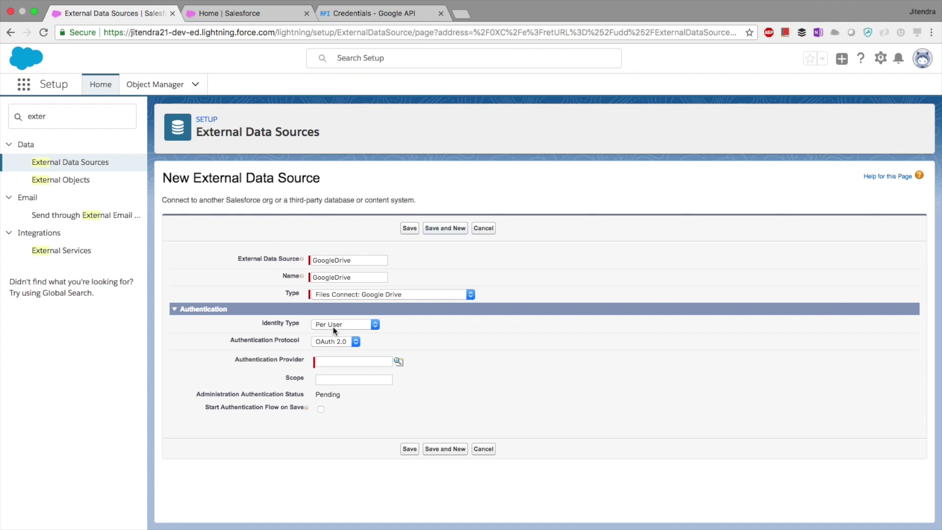
{"action": "left_click_drag", "start_coordinate": [214, 178], "coordinate": [311, 179]}
{"action": "left_click", "coordinate": [311, 179]}
{"action": "left_click", "coordinate": [219, 12]}
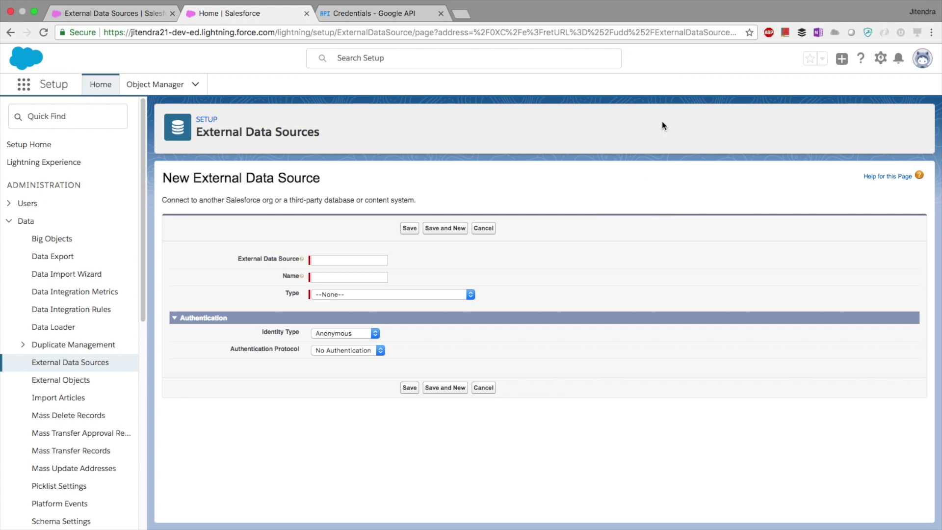
Examine the personal Authentication Settings for External Systems page and close the duplicate browser tab.
{"action": "left_click", "coordinate": [922, 58]}
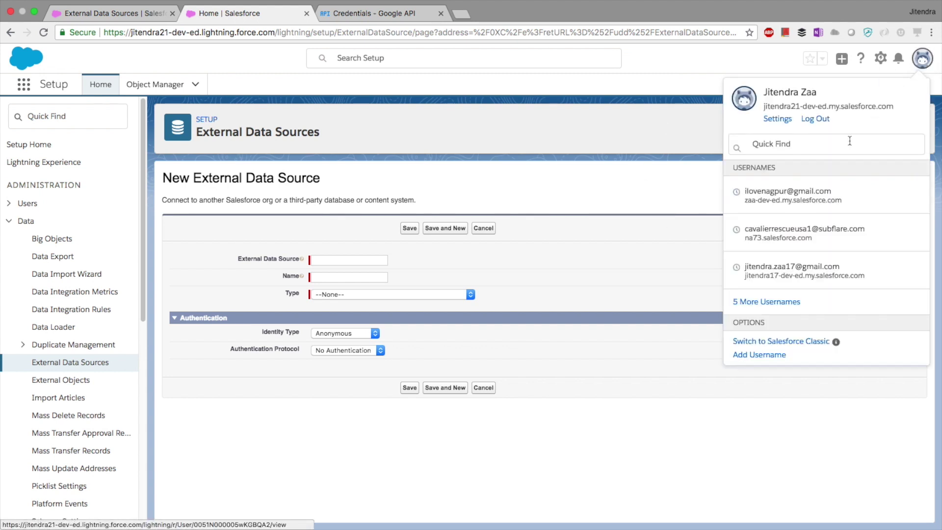
{"action": "left_click", "coordinate": [777, 120]}
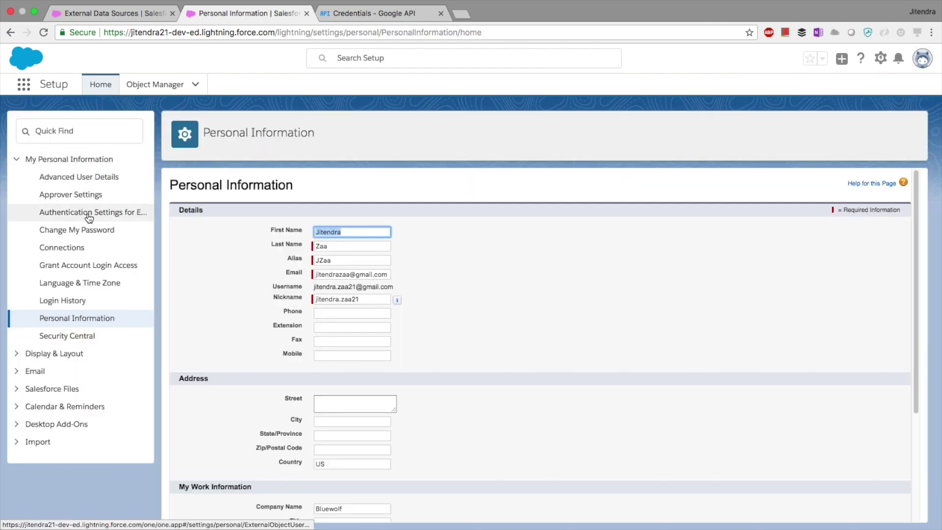
{"action": "left_click", "coordinate": [111, 219]}
{"action": "left_click_drag", "start_coordinate": [428, 133], "coordinate": [328, 133]}
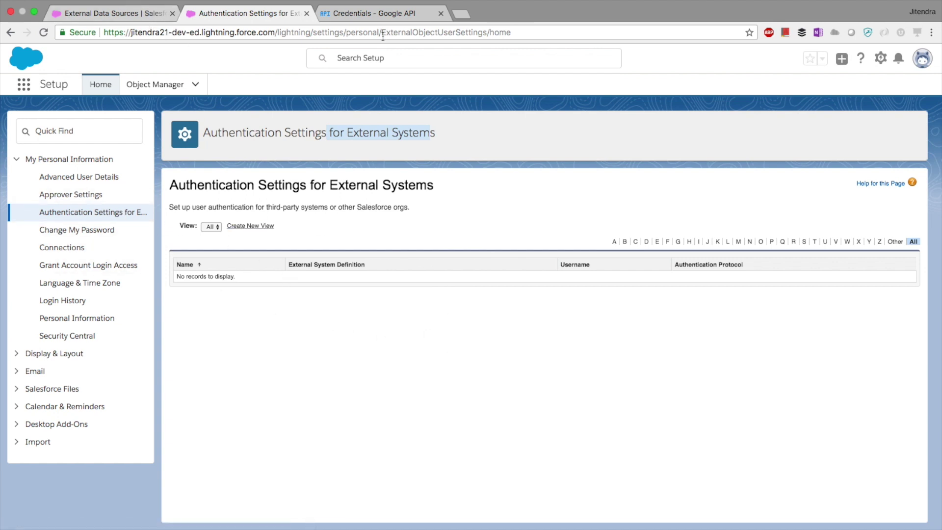
{"action": "left_click", "coordinate": [305, 15]}
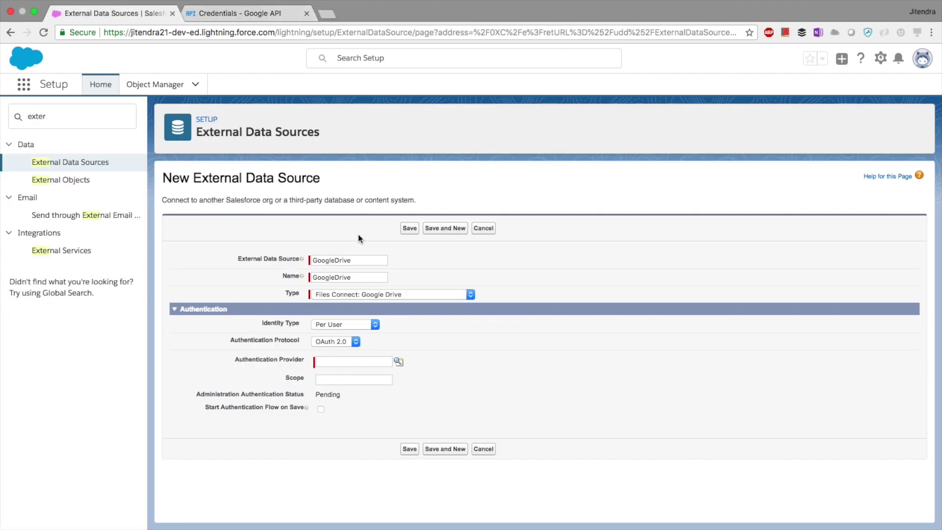
Set the data source's Identity Type to Named Principal and choose GoogleDrive as its Authentication Provider.
{"action": "left_click", "coordinate": [326, 323]}
{"action": "left_click", "coordinate": [362, 333]}
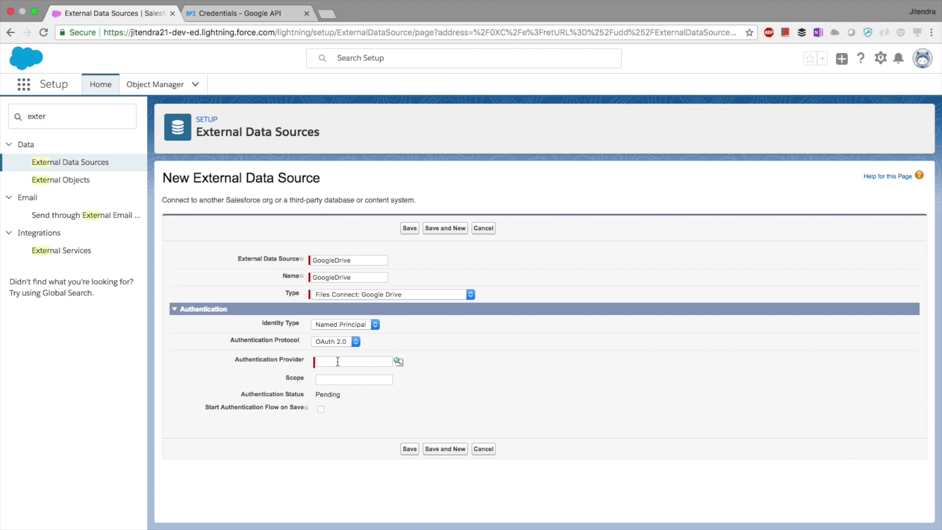
{"action": "left_click_drag", "start_coordinate": [276, 360], "coordinate": [237, 362]}
{"action": "left_click", "coordinate": [398, 361]}
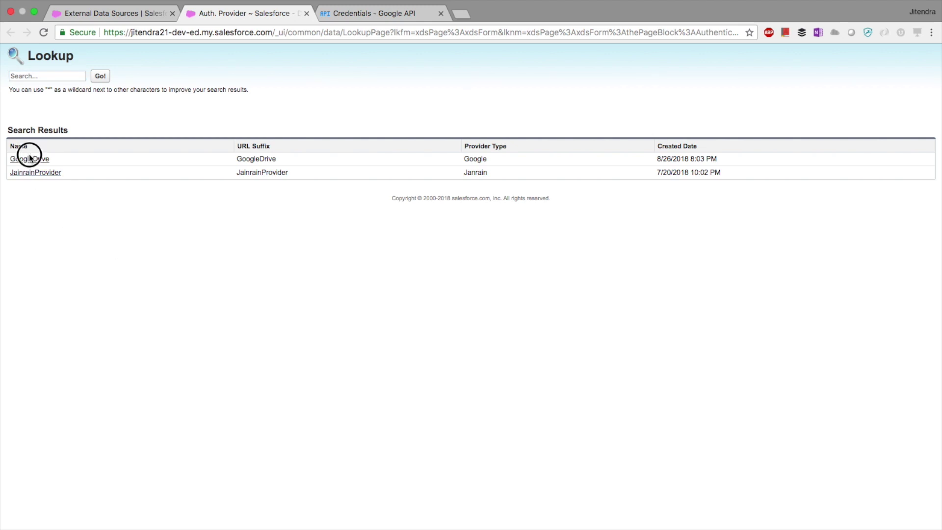
{"action": "left_click", "coordinate": [29, 159]}
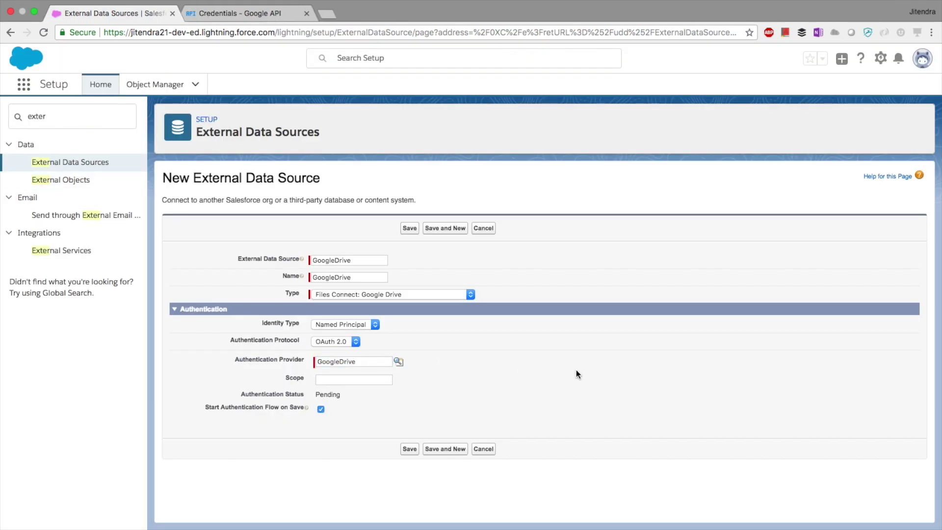
{"action": "left_click", "coordinate": [376, 379]}
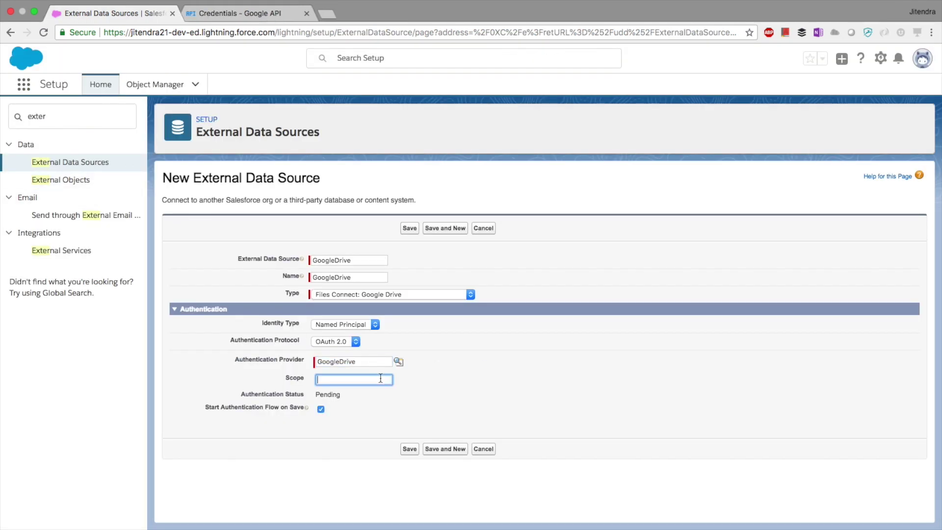
{"action": "key", "text": "super+Tab"}
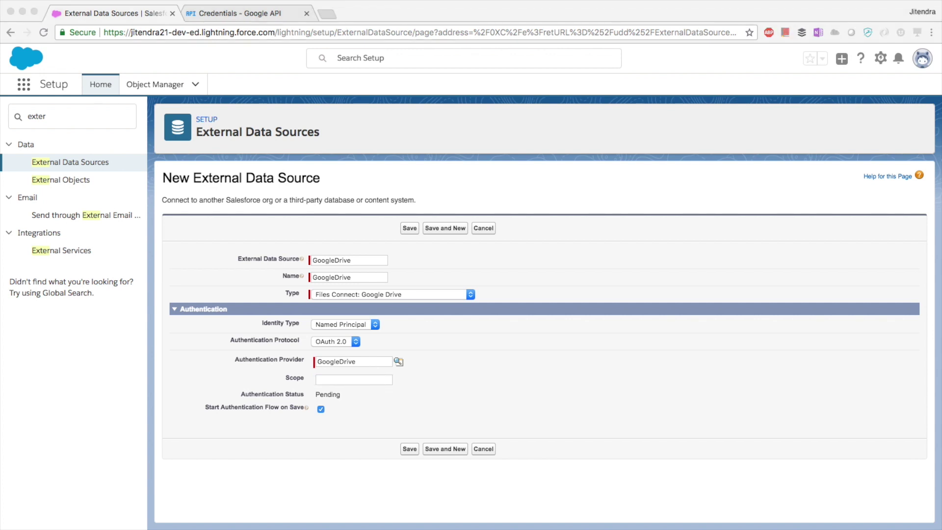
{"action": "left_click", "coordinate": [327, 381]}
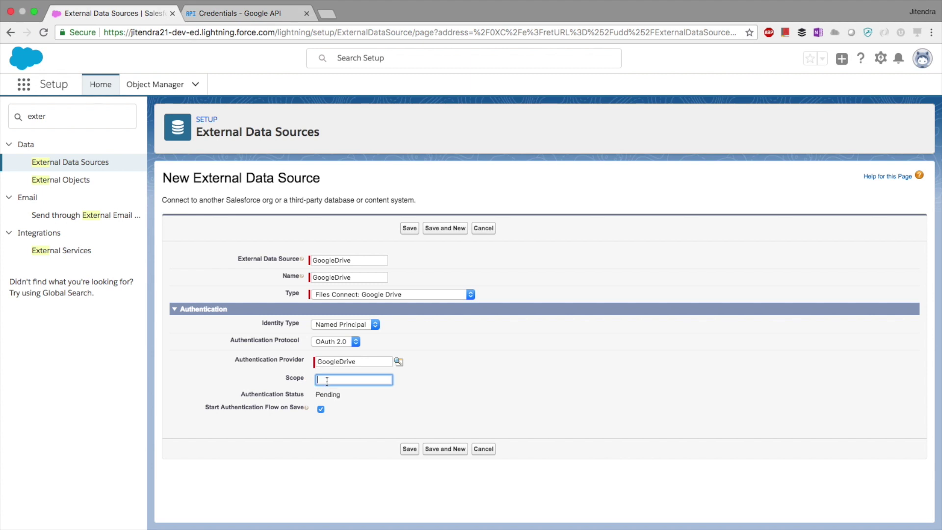
{"action": "key", "text": "super+v"}
{"action": "left_click", "coordinate": [476, 411]}
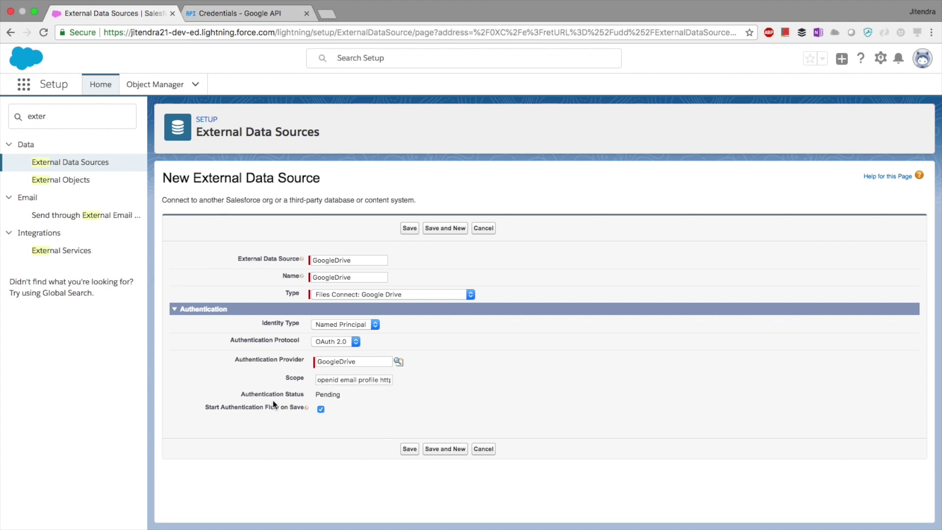
{"action": "left_click_drag", "start_coordinate": [226, 407], "coordinate": [266, 421]}
{"action": "left_click", "coordinate": [331, 428]}
Save the external data source and authorize it with the personal Gmail account, proceeding past the unverified-app warning and allowing Google Drive access.
{"action": "left_click", "coordinate": [409, 449]}
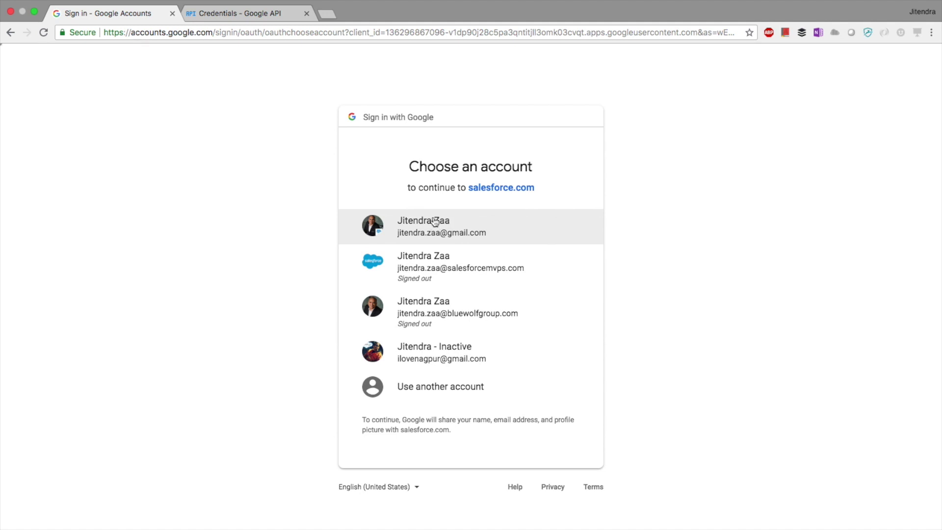
{"action": "left_click", "coordinate": [448, 235]}
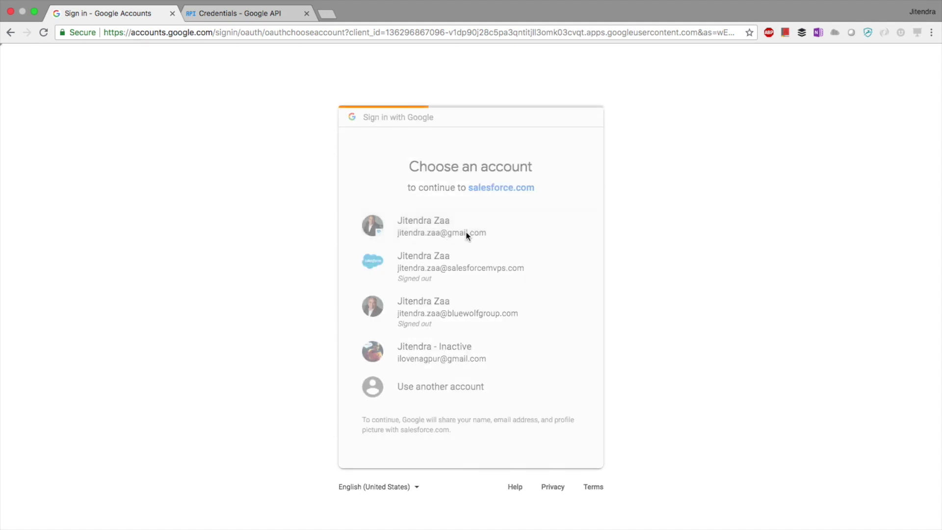
{"action": "left_click_drag", "start_coordinate": [299, 178], "coordinate": [448, 185]}
{"action": "left_click", "coordinate": [311, 286]}
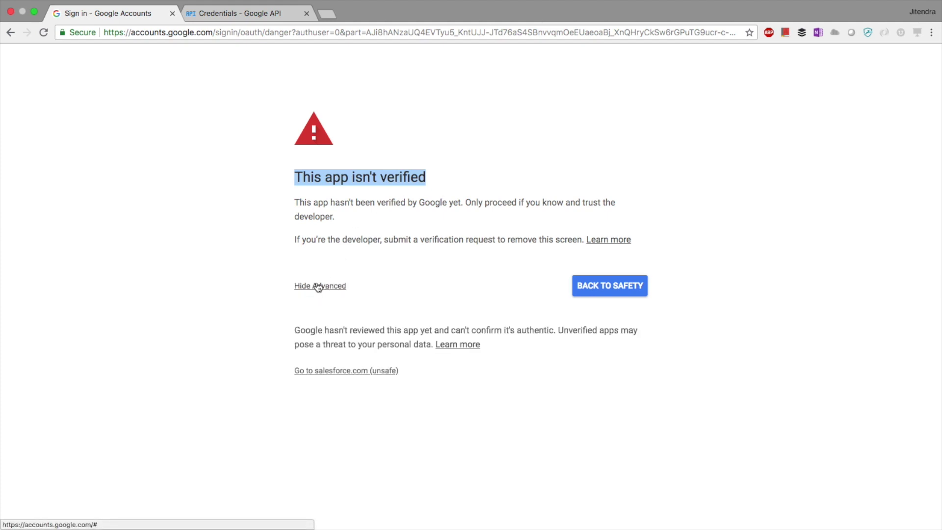
{"action": "left_click", "coordinate": [414, 309]}
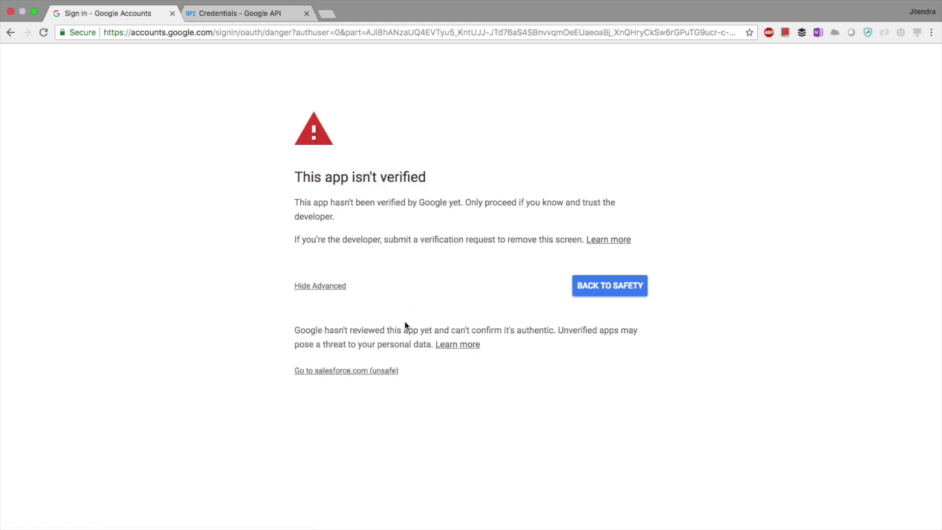
{"action": "left_click", "coordinate": [363, 372]}
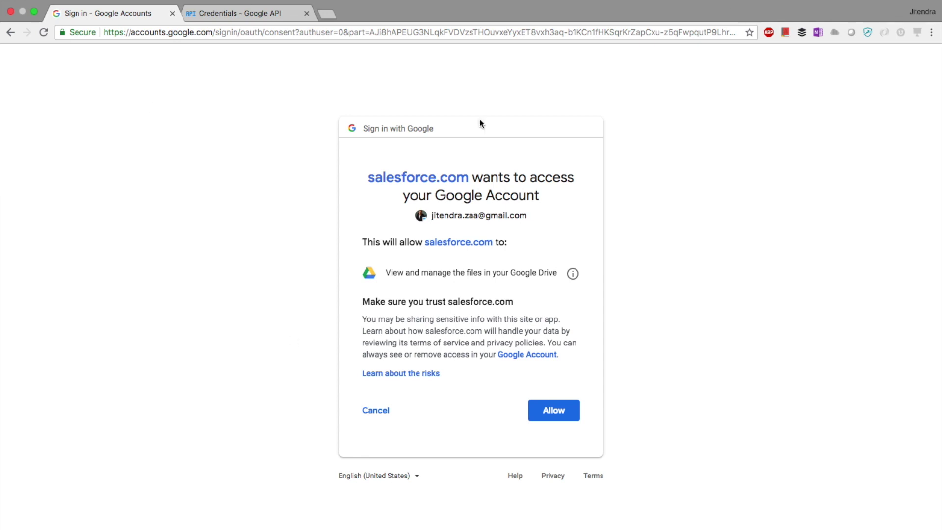
{"action": "left_click", "coordinate": [559, 416]}
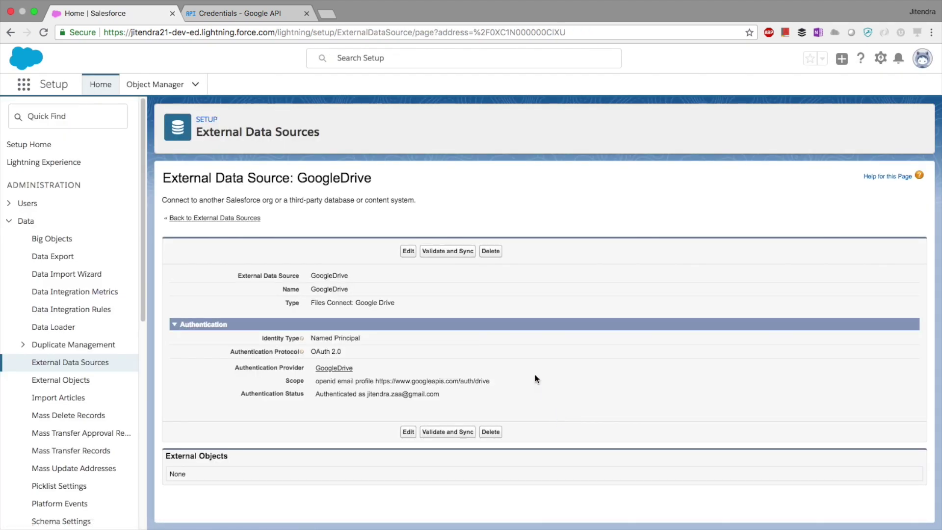
Validate the GoogleDrive external data source and sync its items_GoogleDrive table.
{"action": "left_click", "coordinate": [455, 253]}
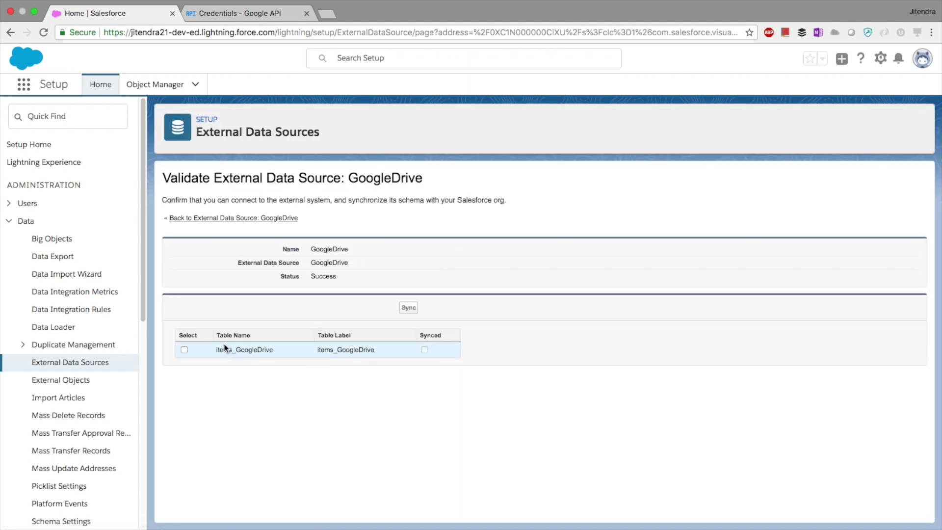
{"action": "left_click", "coordinate": [185, 350]}
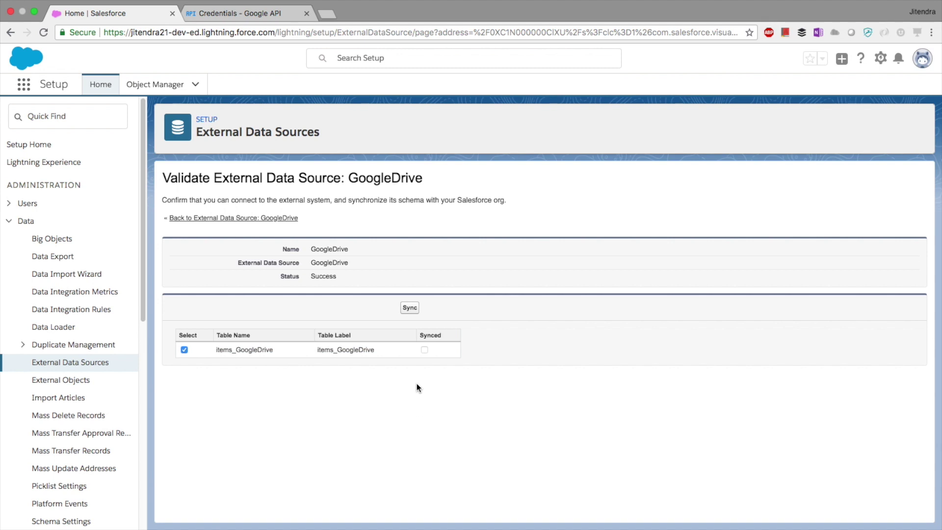
{"action": "left_click", "coordinate": [409, 308]}
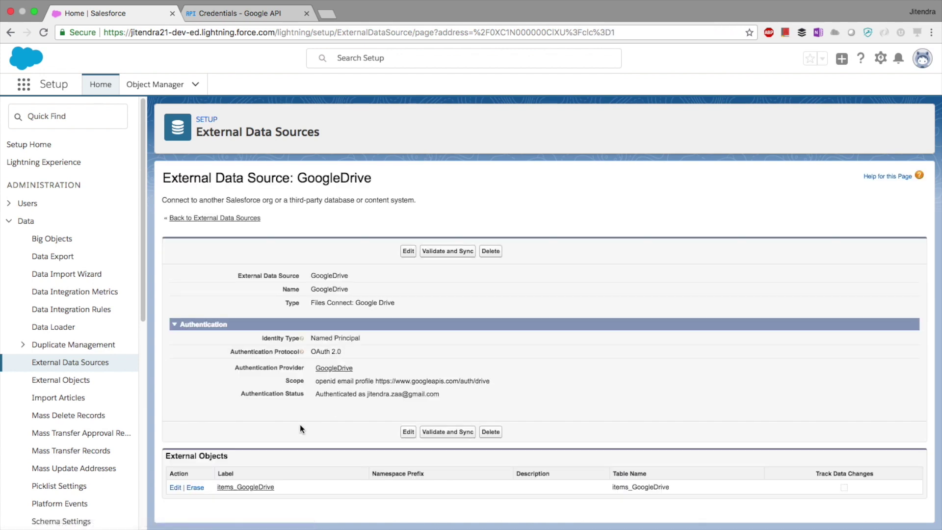
Look up the GoogleDrive entry under Auth. Providers, examine its edit settings and leave without saving.
{"action": "left_click", "coordinate": [54, 115]}
{"action": "type", "text": "auth"}
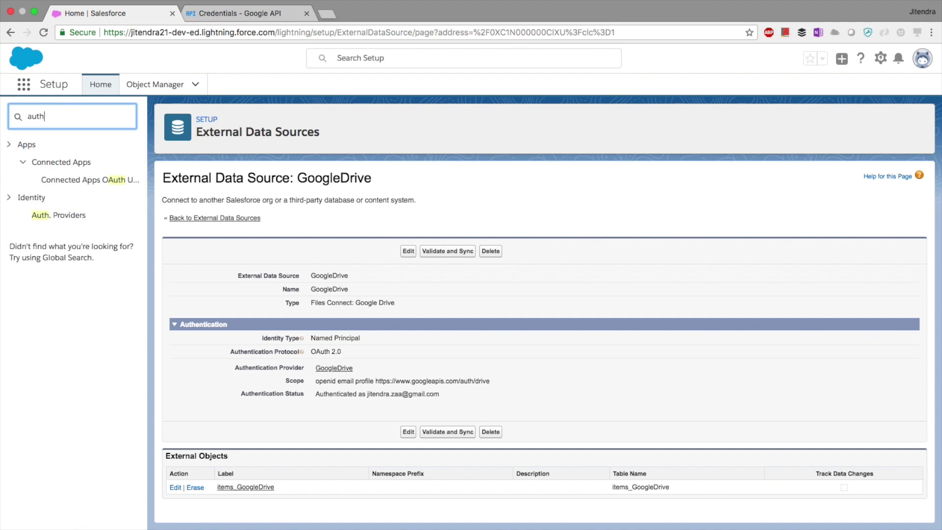
{"action": "left_click", "coordinate": [72, 215]}
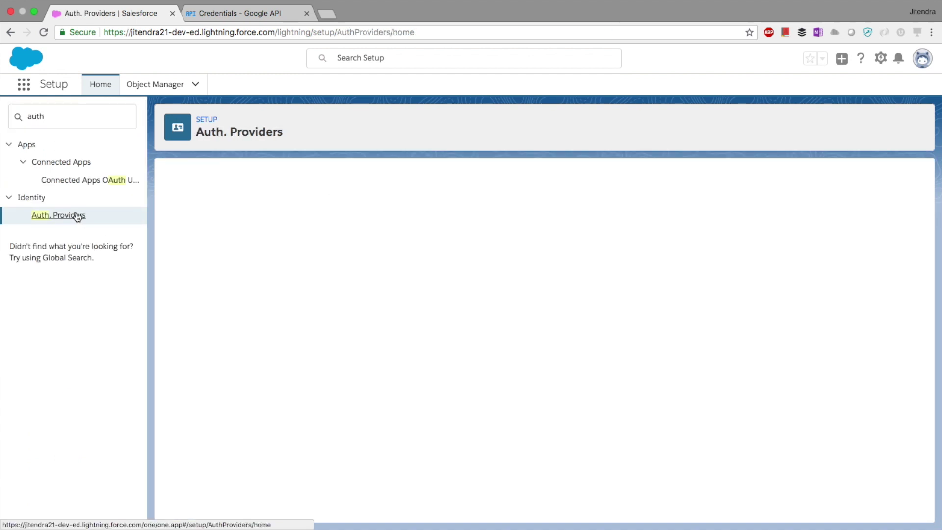
{"action": "left_click", "coordinate": [175, 244]}
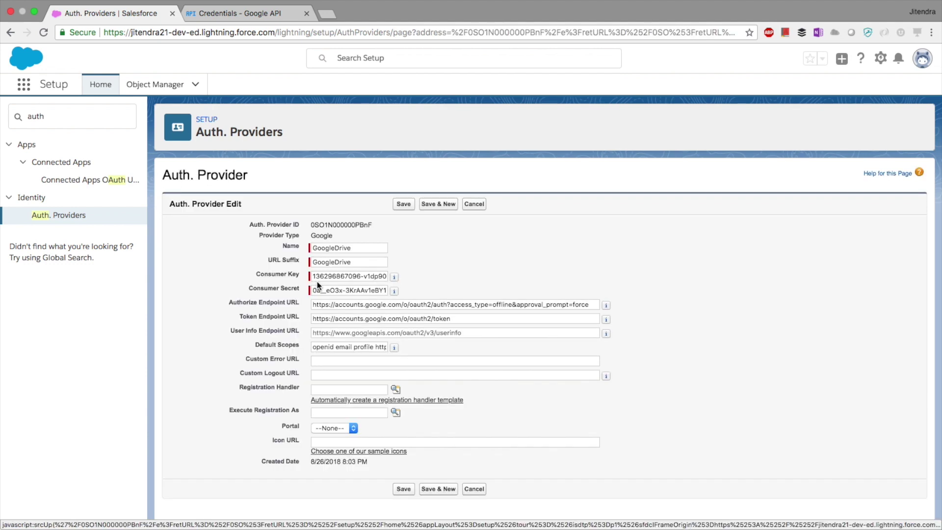
{"action": "left_click", "coordinate": [338, 261]}
{"action": "left_click", "coordinate": [483, 265]}
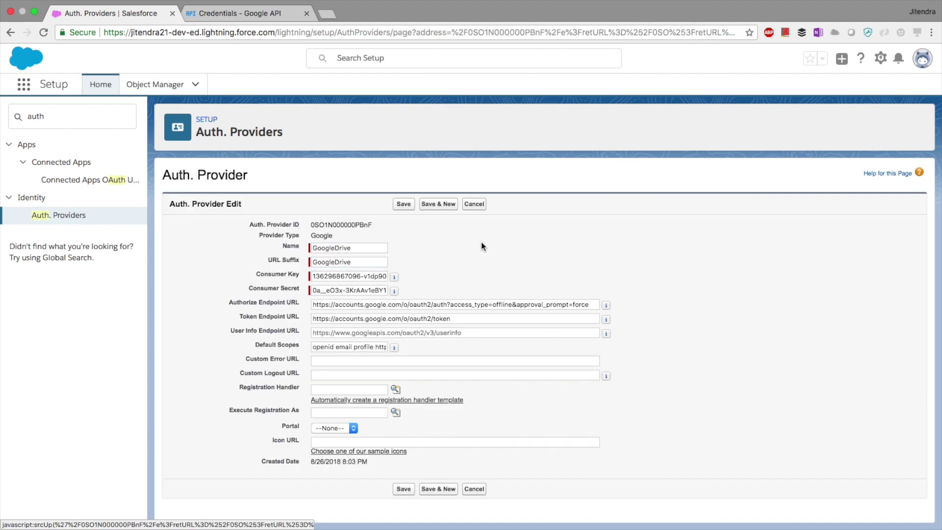
{"action": "left_click", "coordinate": [478, 207]}
From the Tabs setup page, start a new custom object tab for items_GoogleDrive with the Sun tab style.
{"action": "double_click", "coordinate": [72, 109]}
{"action": "type", "text": "ta"}
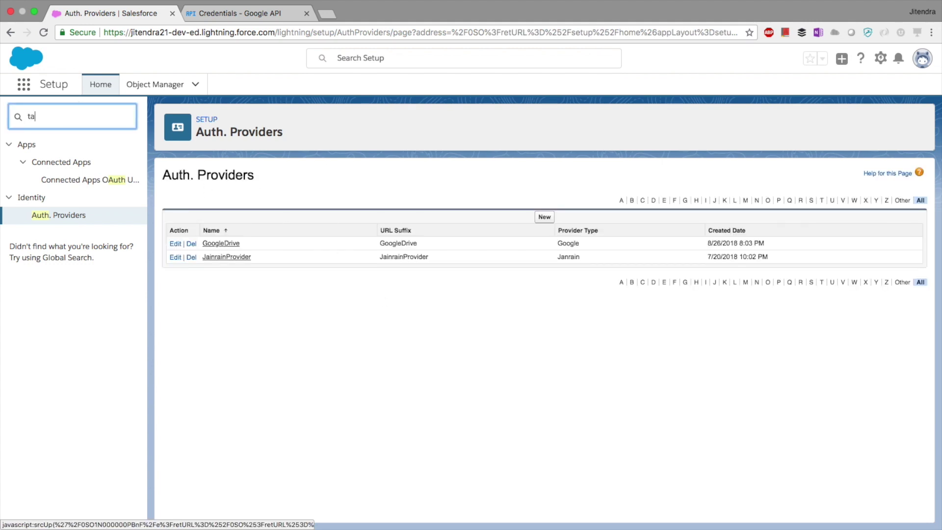
{"action": "type", "text": "b"}
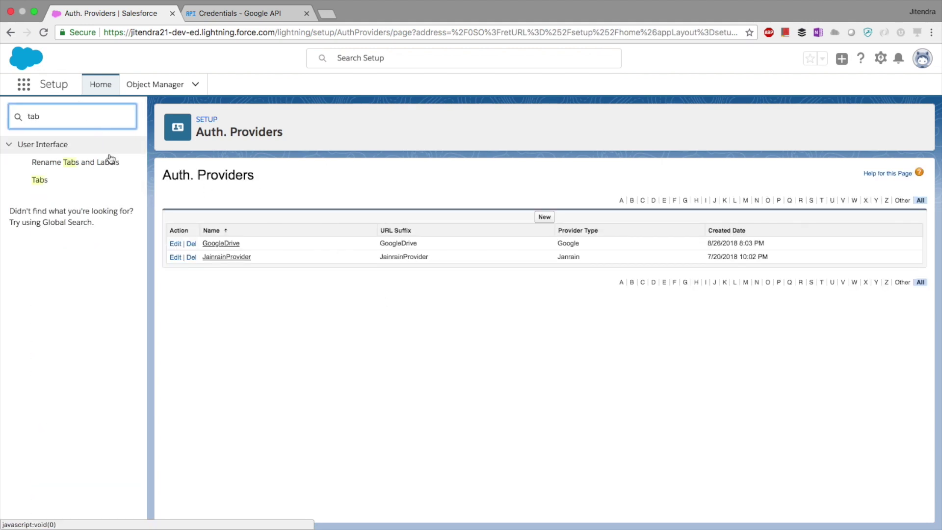
{"action": "left_click", "coordinate": [40, 180]}
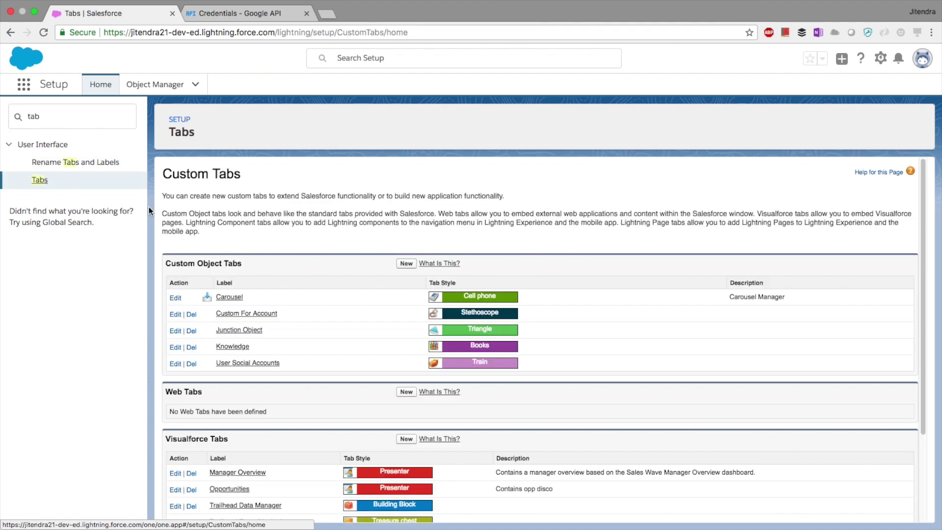
{"action": "left_click", "coordinate": [406, 268]}
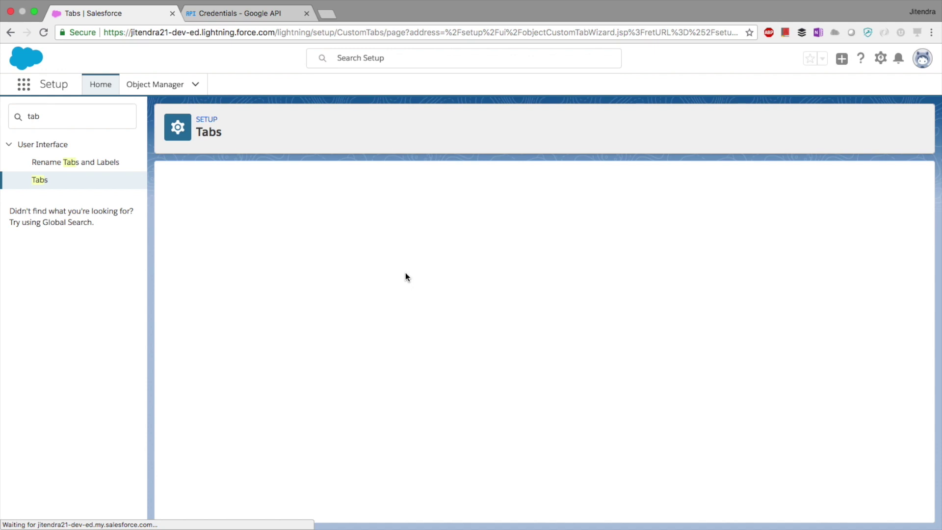
{"action": "left_click", "coordinate": [335, 272]}
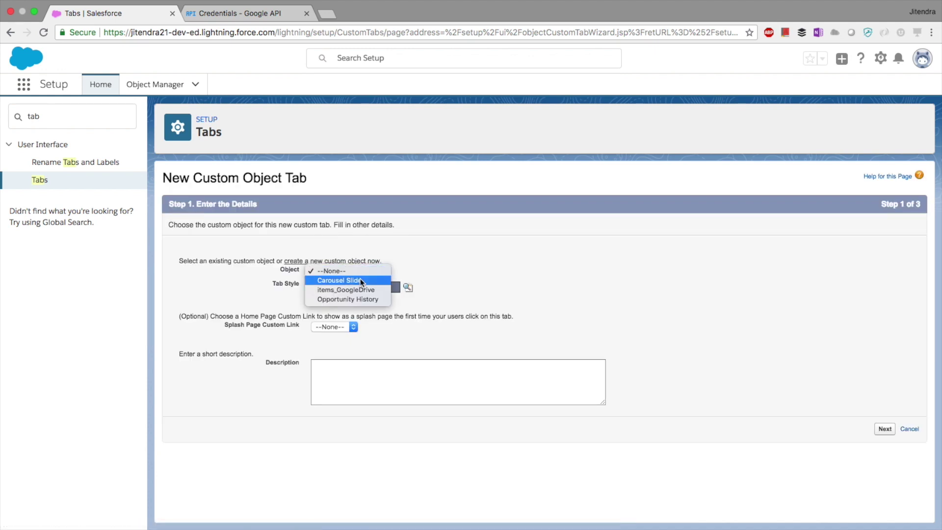
{"action": "left_click", "coordinate": [347, 291]}
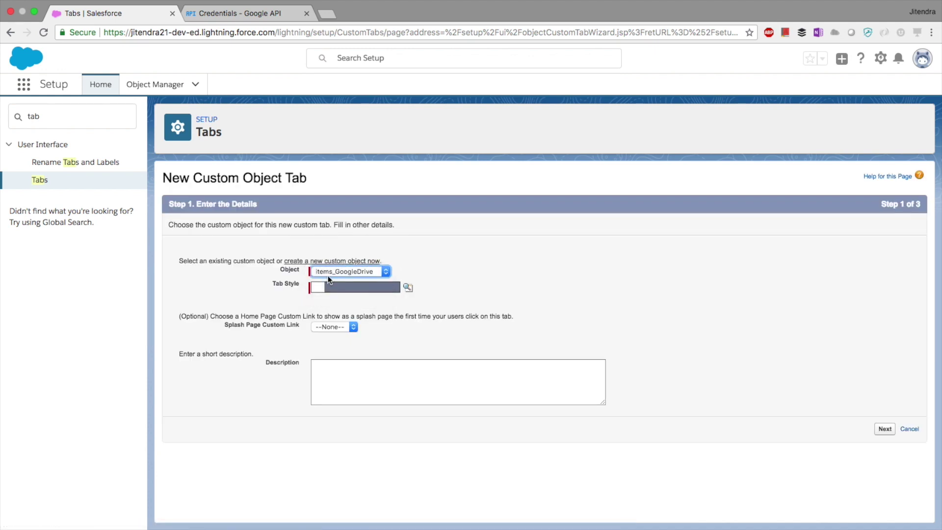
{"action": "left_click", "coordinate": [490, 264]}
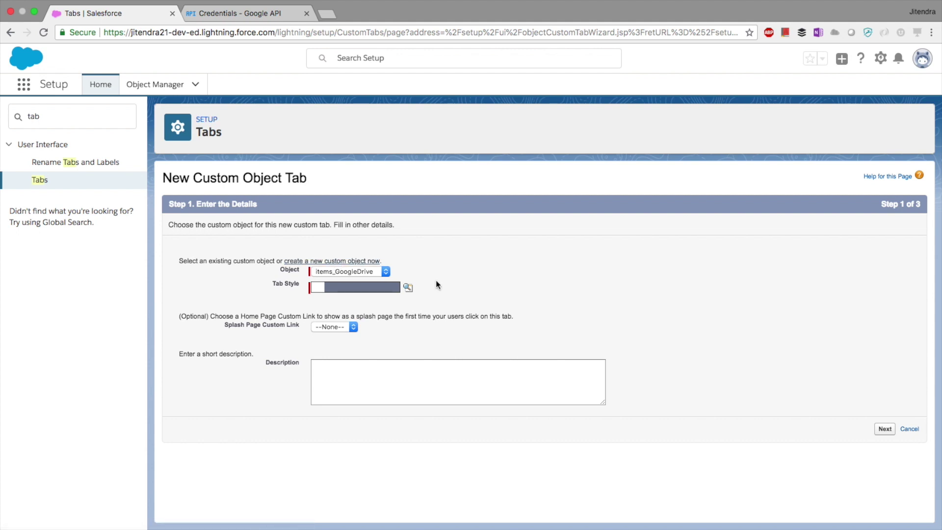
{"action": "left_click", "coordinate": [384, 289]}
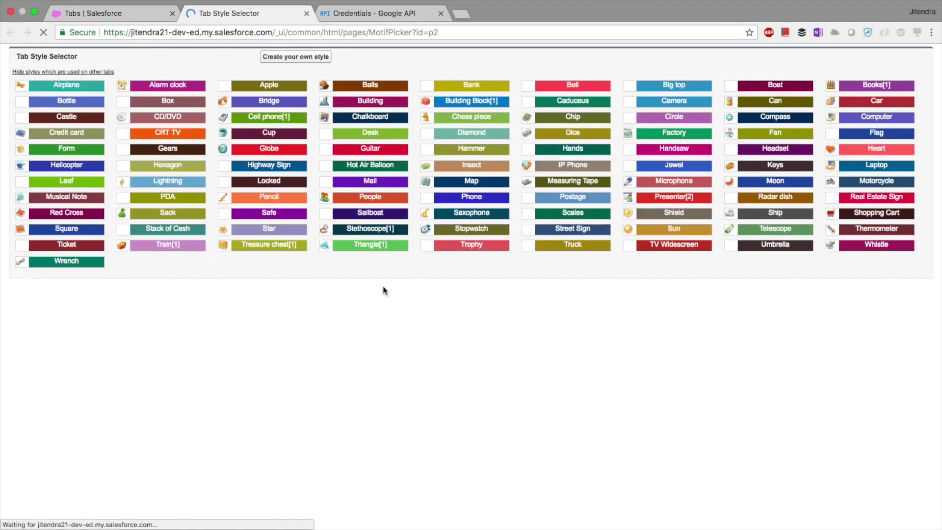
{"action": "left_click", "coordinate": [658, 230]}
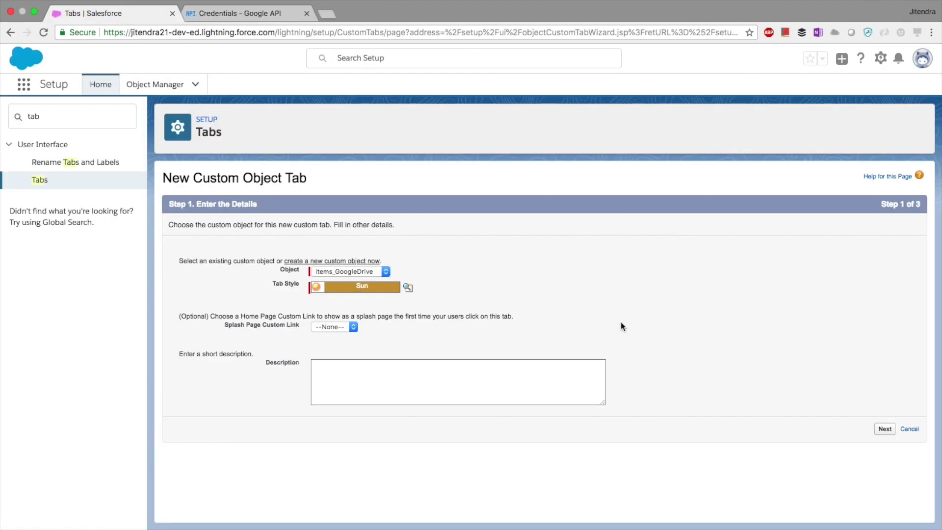
{"action": "left_click", "coordinate": [886, 429]}
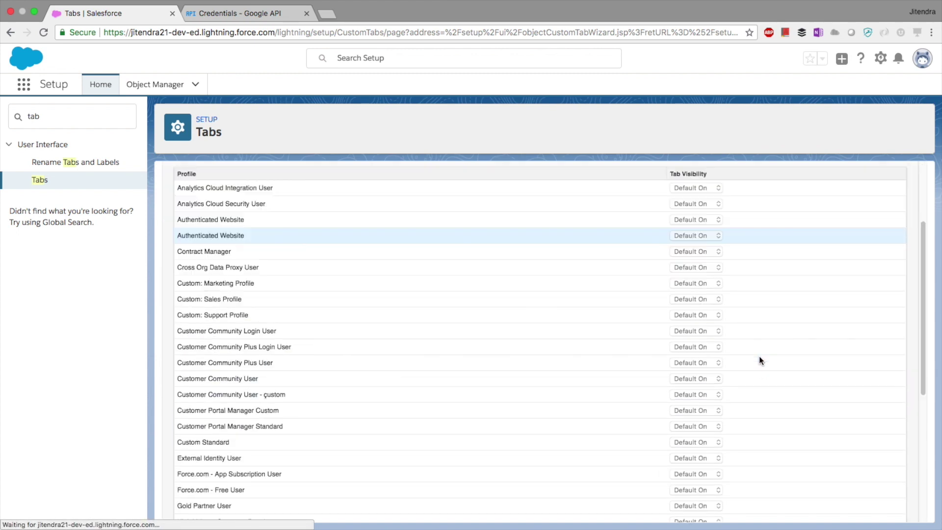
Accept the default profile visibility, exclude the new tab from all custom apps and save it.
{"action": "scroll", "coordinate": [849, 266], "scroll_direction": "down", "scroll_amount": 10}
{"action": "left_click", "coordinate": [877, 509]}
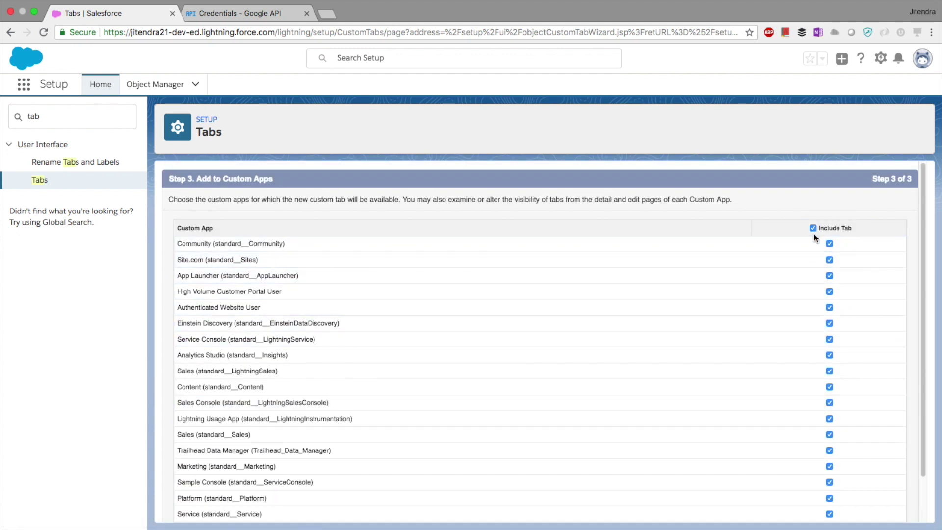
{"action": "left_click", "coordinate": [813, 228]}
{"action": "scroll", "coordinate": [815, 231], "scroll_direction": "down", "scroll_amount": 2}
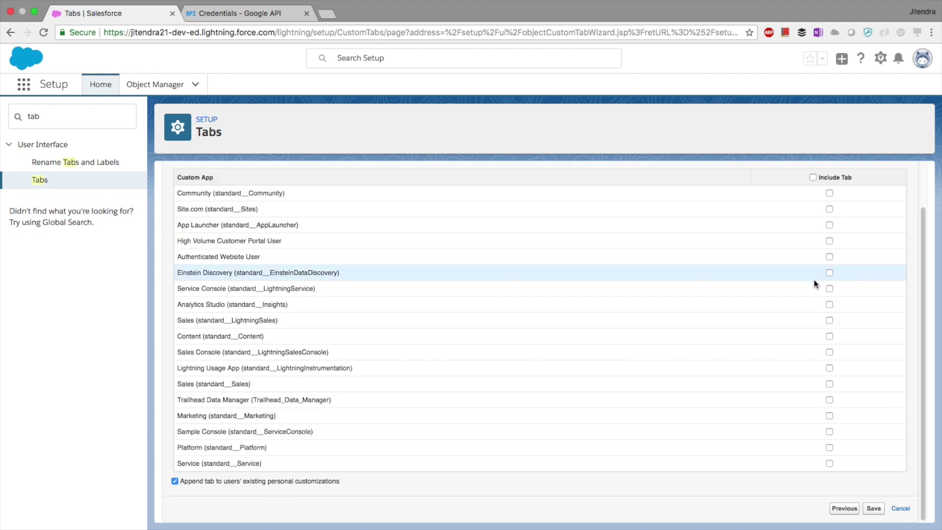
{"action": "left_click", "coordinate": [876, 509]}
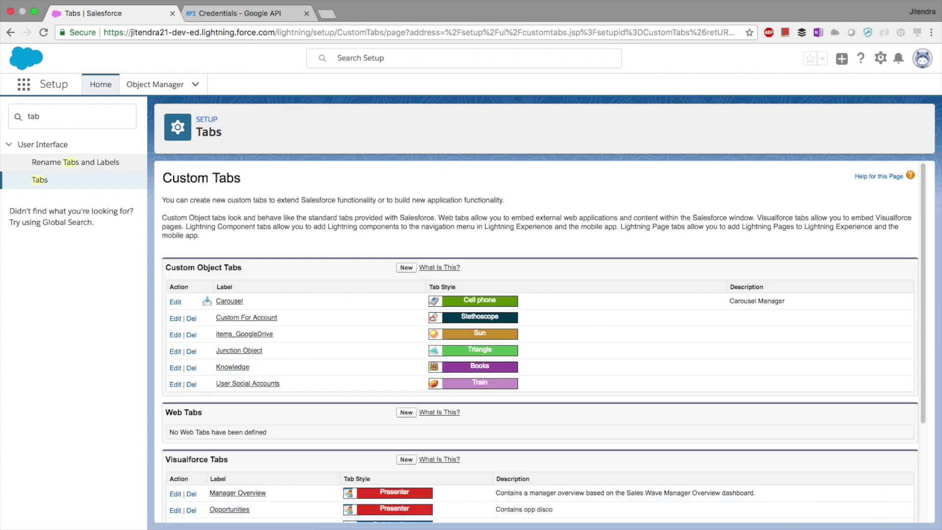
Find items_GoogleDrive among the available apps and items by searching for "goo", open it and switch its list view to All.
{"action": "left_click", "coordinate": [23, 84]}
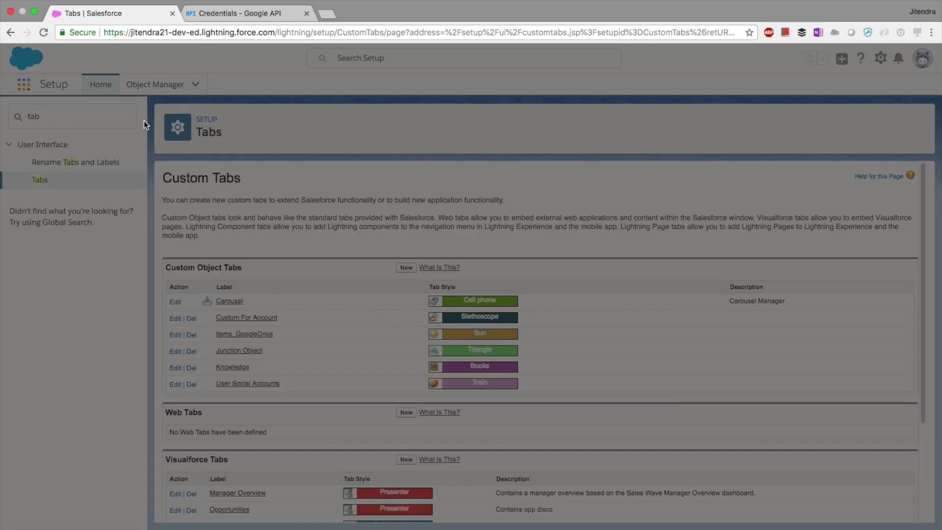
{"action": "type", "text": "goo"}
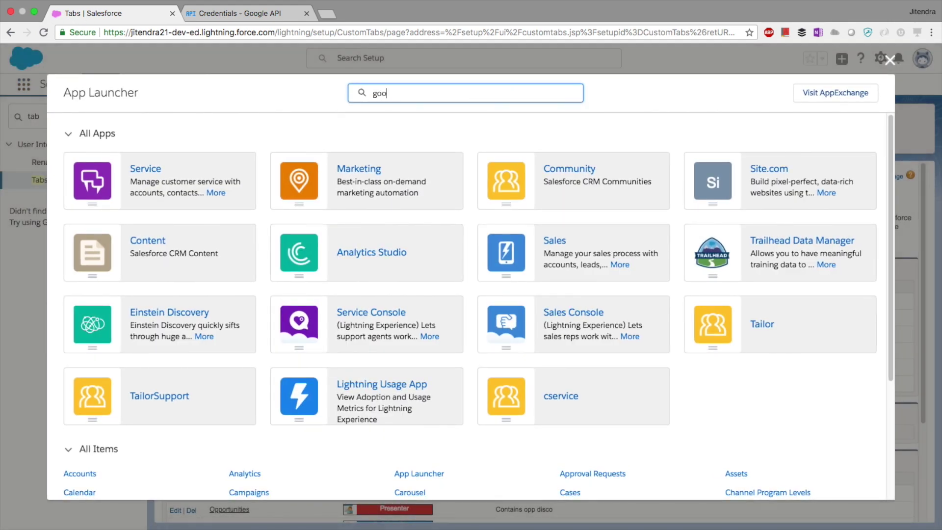
{"action": "left_click", "coordinate": [97, 195]}
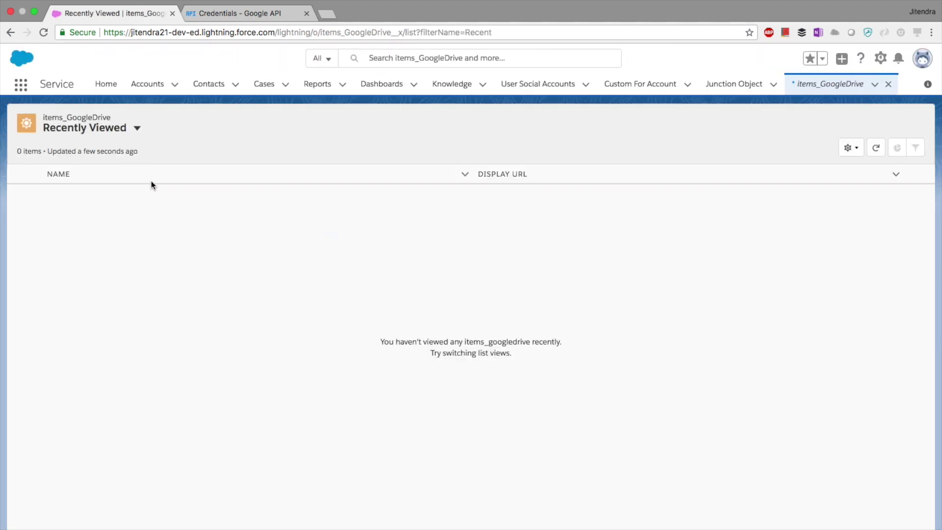
{"action": "left_click", "coordinate": [131, 129]}
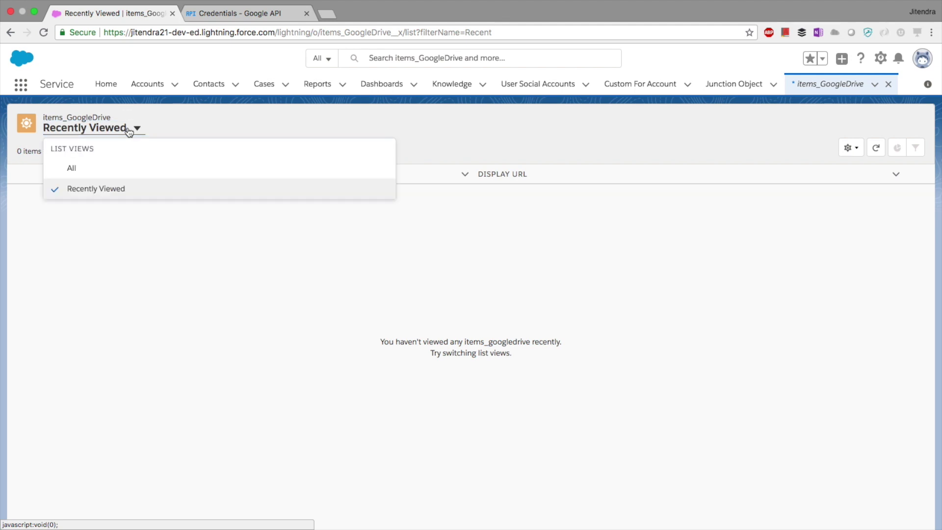
{"action": "left_click", "coordinate": [90, 178]}
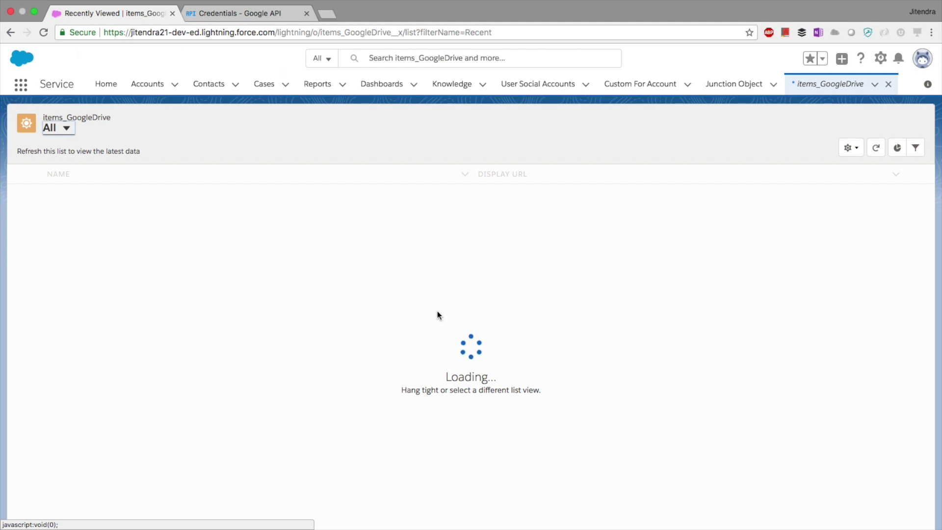
Open Setup in a separate browser tab and place that tab ahead of the items_GoogleDrive one.
{"action": "left_click", "coordinate": [881, 58]}
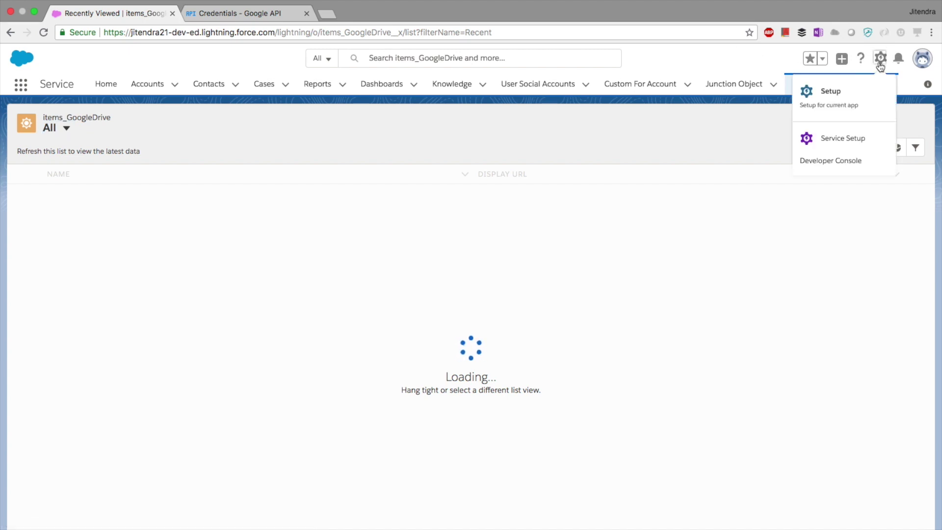
{"action": "left_click", "coordinate": [860, 111]}
{"action": "left_click_drag", "start_coordinate": [216, 13], "coordinate": [115, 14]}
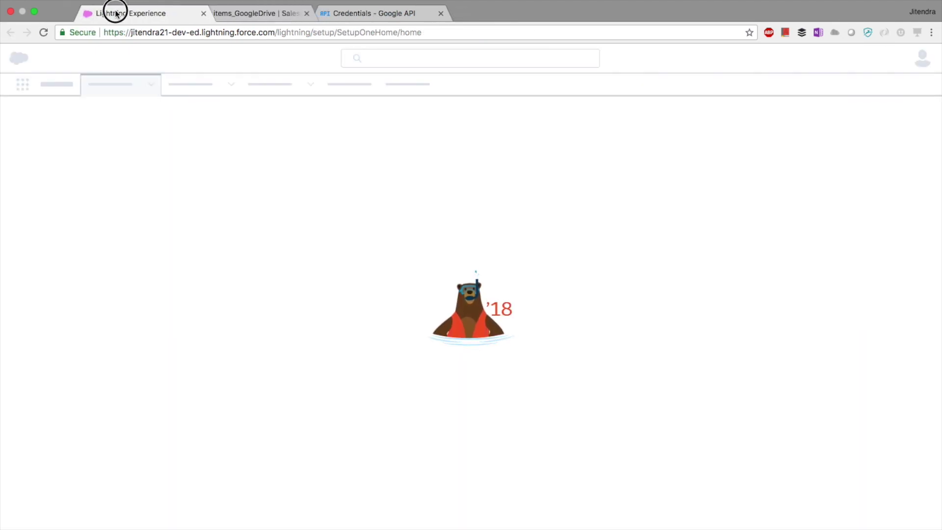
Return to the items_GoogleDrive list and look through the Google Drive files and their display URLs.
{"action": "left_click", "coordinate": [240, 14]}
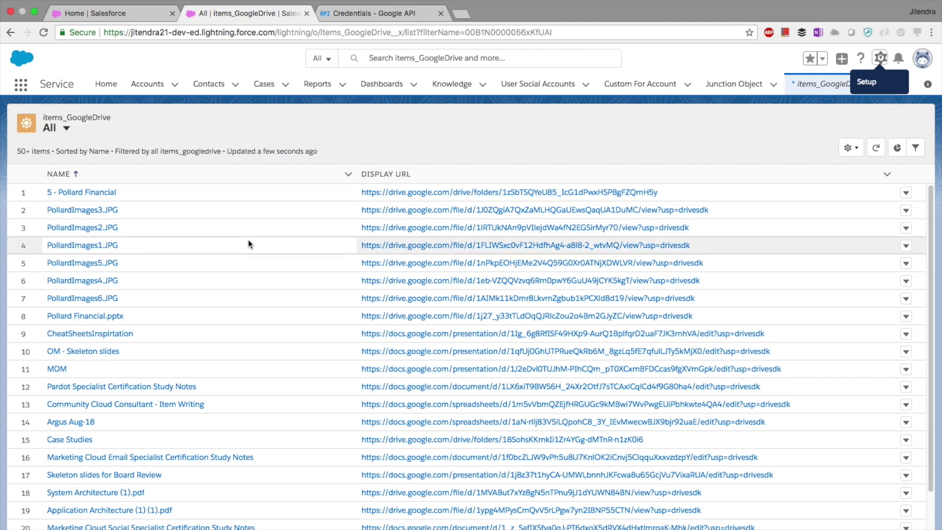
{"action": "scroll", "coordinate": [248, 244], "scroll_direction": "down", "scroll_amount": 10}
{"action": "scroll", "coordinate": [181, 306], "scroll_direction": "up", "scroll_amount": 10}
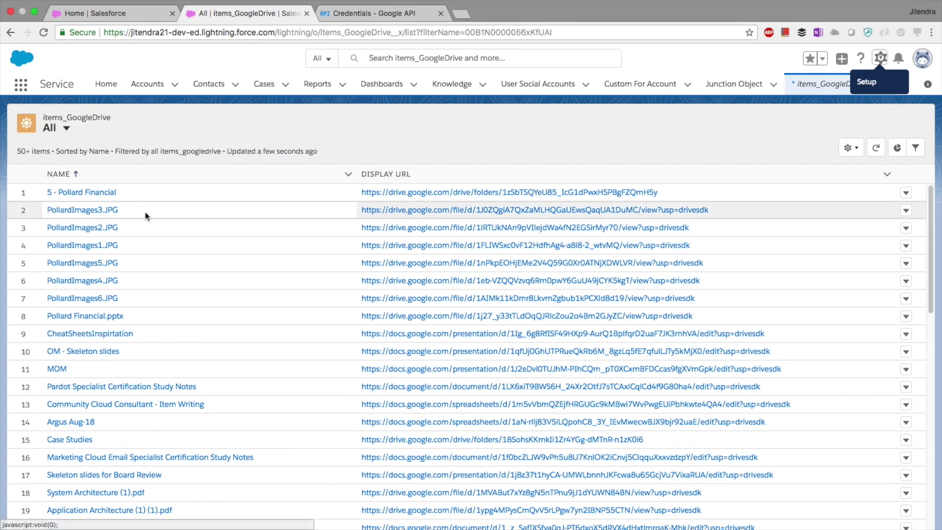
Open the PollardImages3.JPG record and examine its details, including Author, ContentLength, DownloadUrl and IsFolder.
{"action": "left_click", "coordinate": [85, 210]}
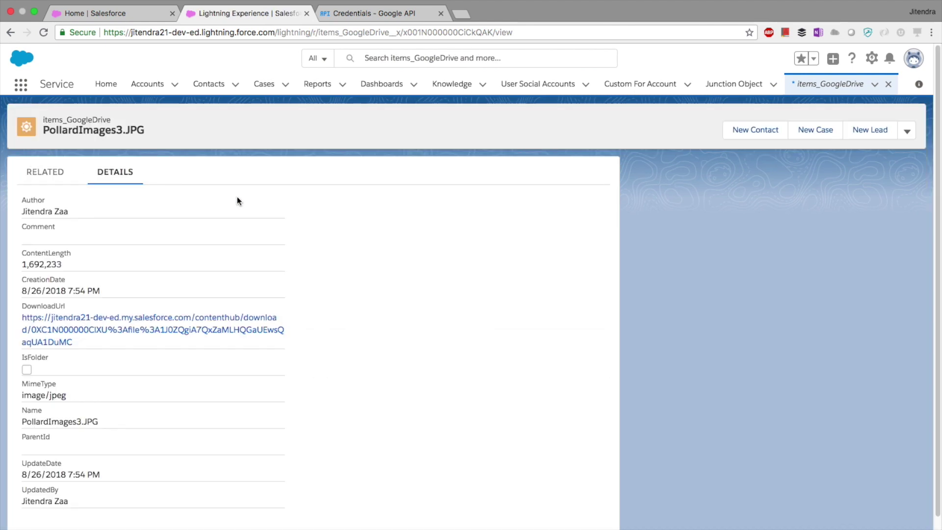
{"action": "left_click_drag", "start_coordinate": [37, 211], "coordinate": [87, 216]}
{"action": "left_click_drag", "start_coordinate": [28, 264], "coordinate": [70, 265]}
{"action": "scroll", "coordinate": [70, 264], "scroll_direction": "down", "scroll_amount": 1}
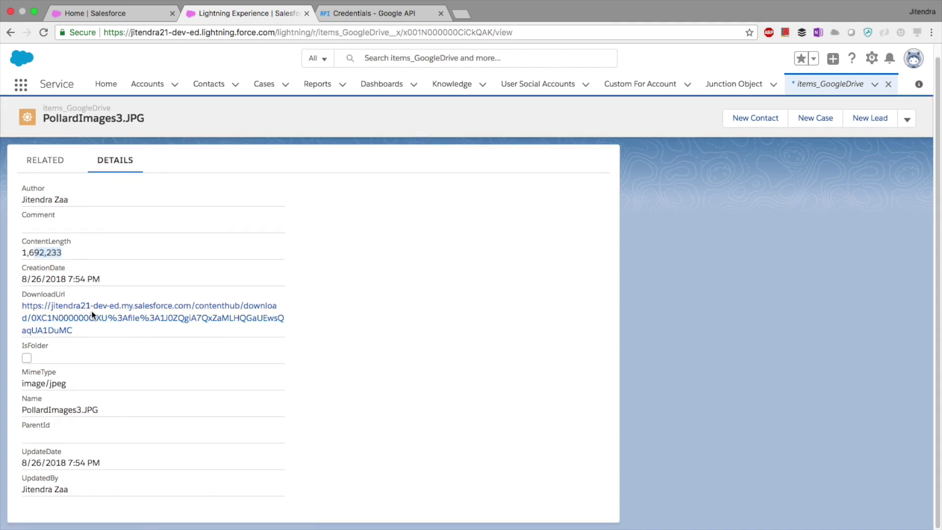
{"action": "left_click", "coordinate": [47, 346]}
{"action": "left_click_drag", "start_coordinate": [47, 346], "coordinate": [19, 339]}
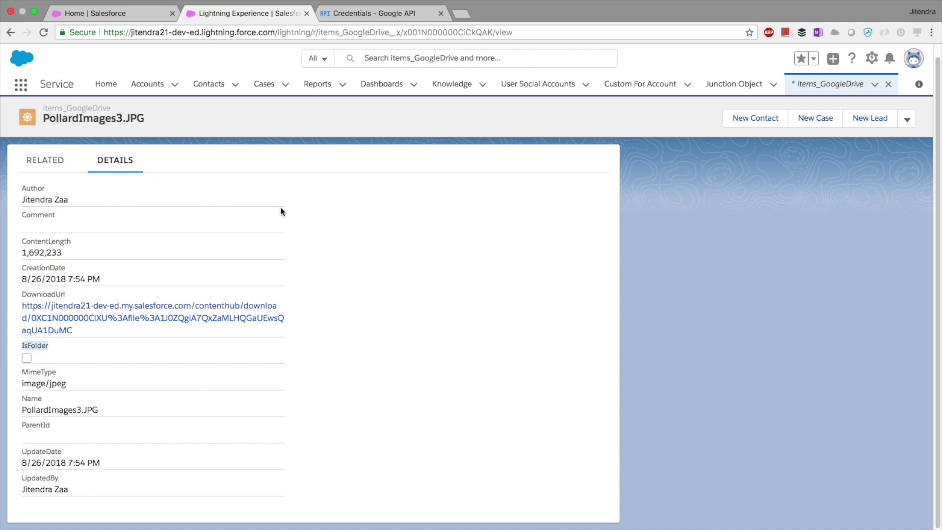
{"action": "scroll", "coordinate": [292, 294], "scroll_direction": "up", "scroll_amount": 1}
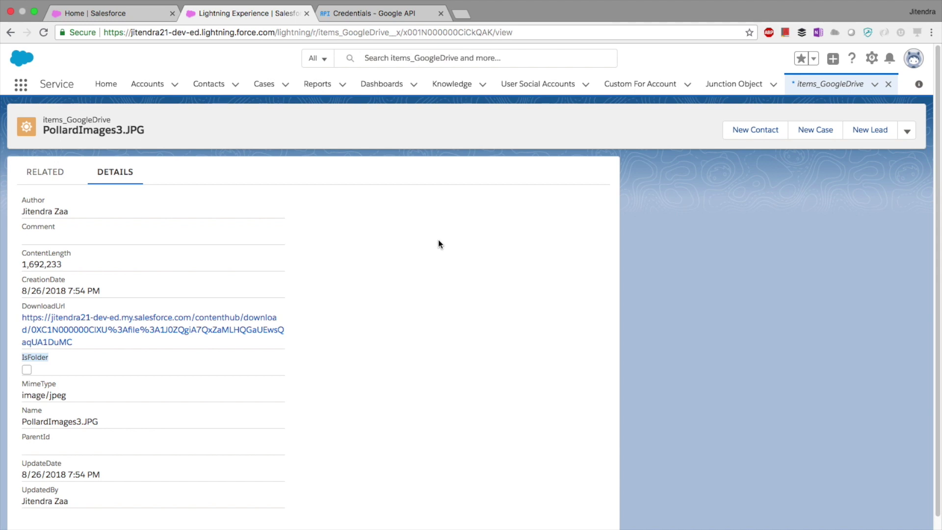
{"action": "scroll", "coordinate": [438, 243], "scroll_direction": "down", "scroll_amount": 1}
{"action": "scroll", "coordinate": [445, 251], "scroll_direction": "up", "scroll_amount": 1}
{"action": "left_click", "coordinate": [775, 343]}
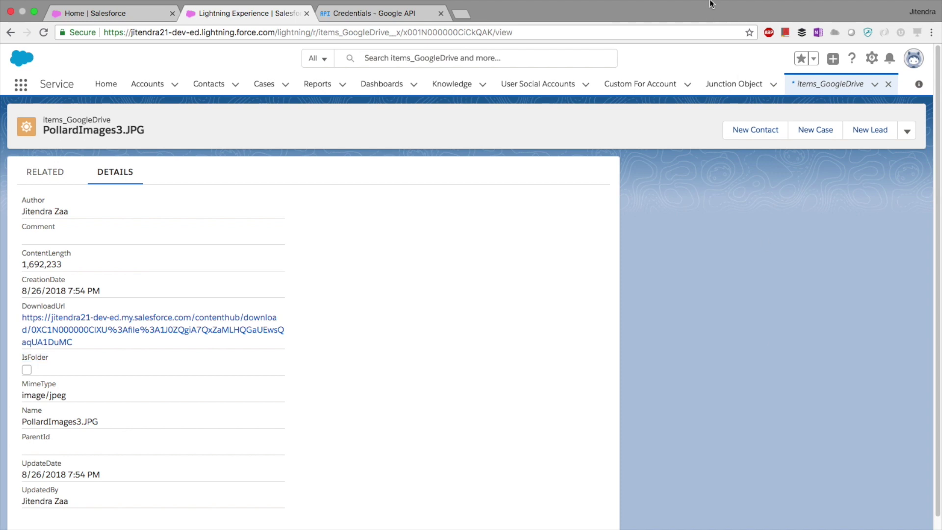